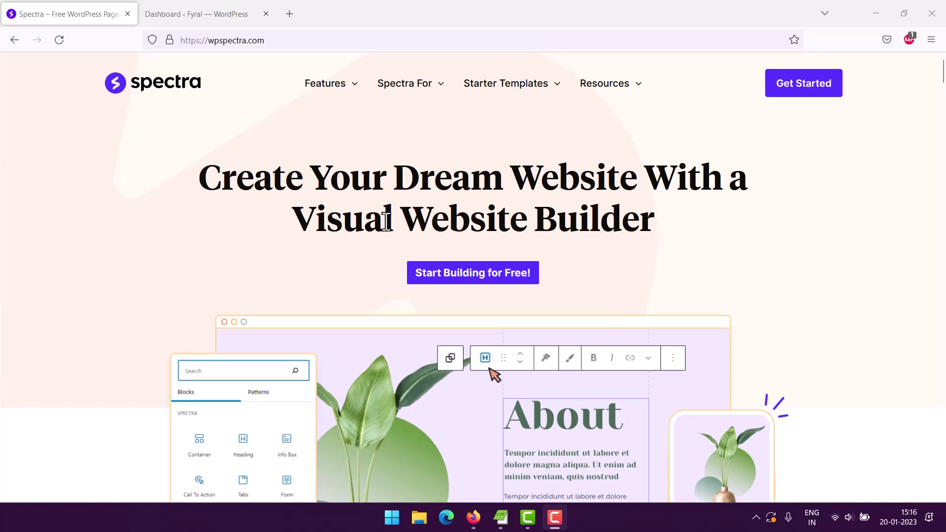
Switch from the Spectra homepage to the Fyral WordPress dashboard tab.
click(205, 12)
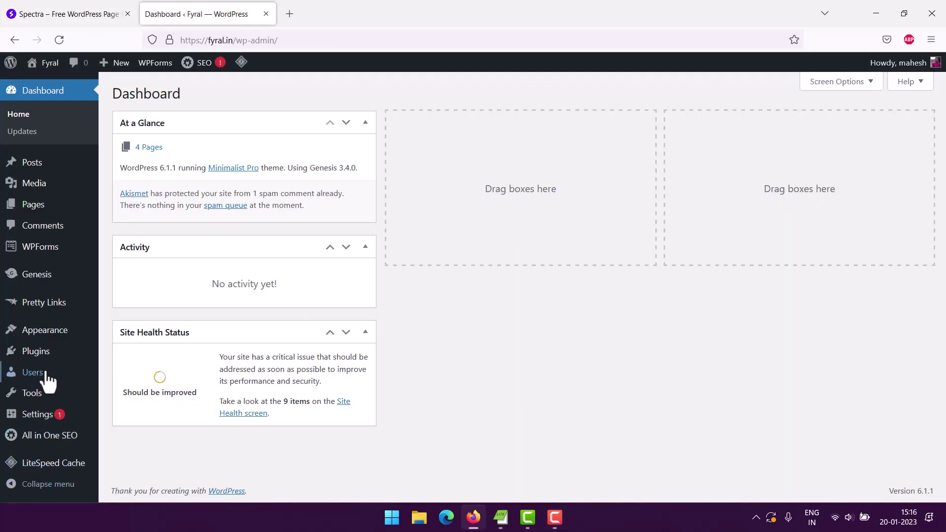
Search Add New Plugins for 'spe' and confirm Spectra – WordPress Gutenberg Blocks is active.
mouse_move(41, 359)
click(119, 371)
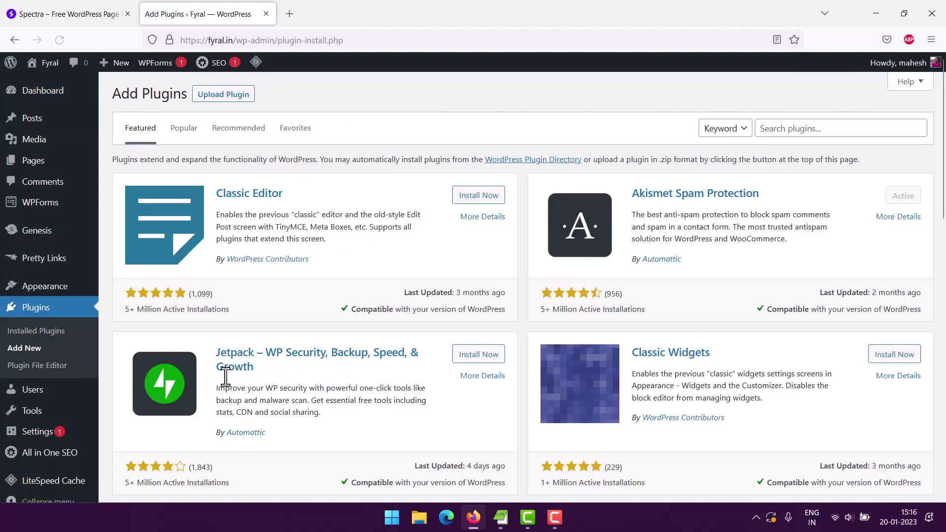
click(792, 129)
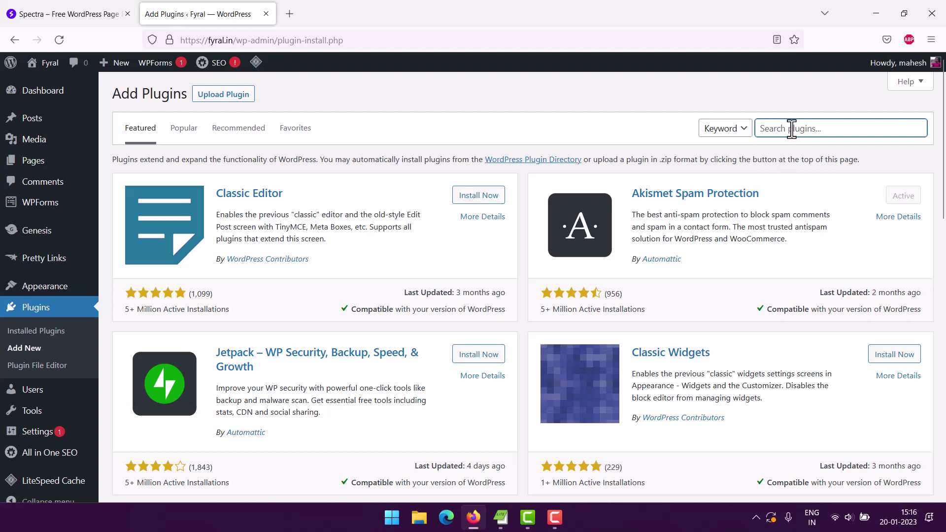
text(spectra)
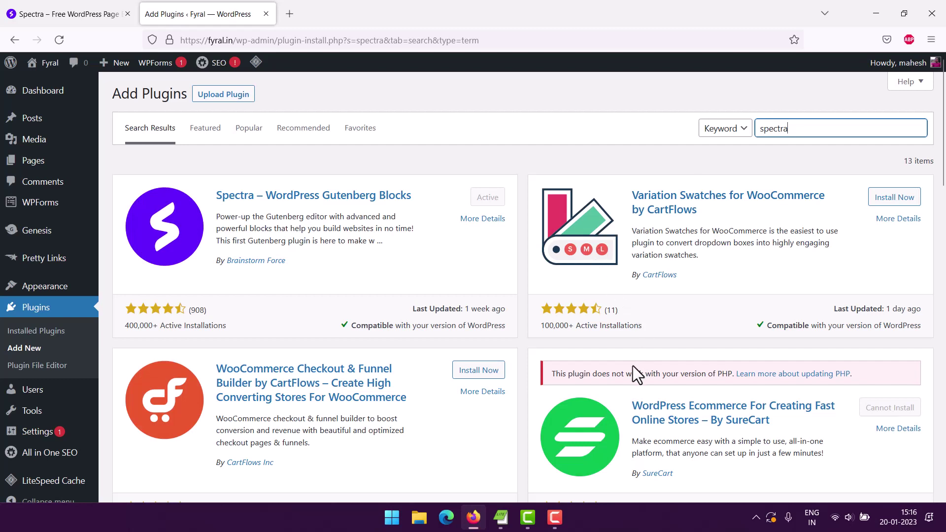
Open the Sample page from All Pages in the block editor.
mouse_move(48, 167)
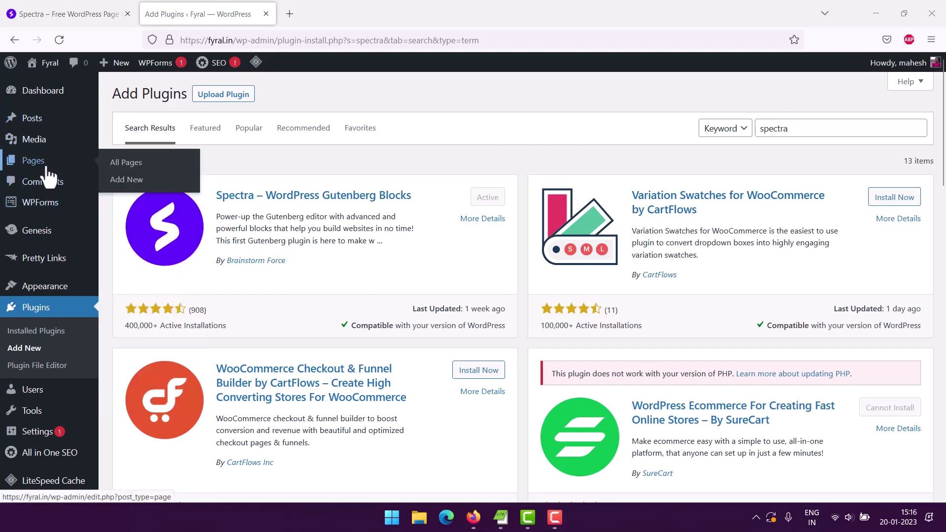
click(134, 163)
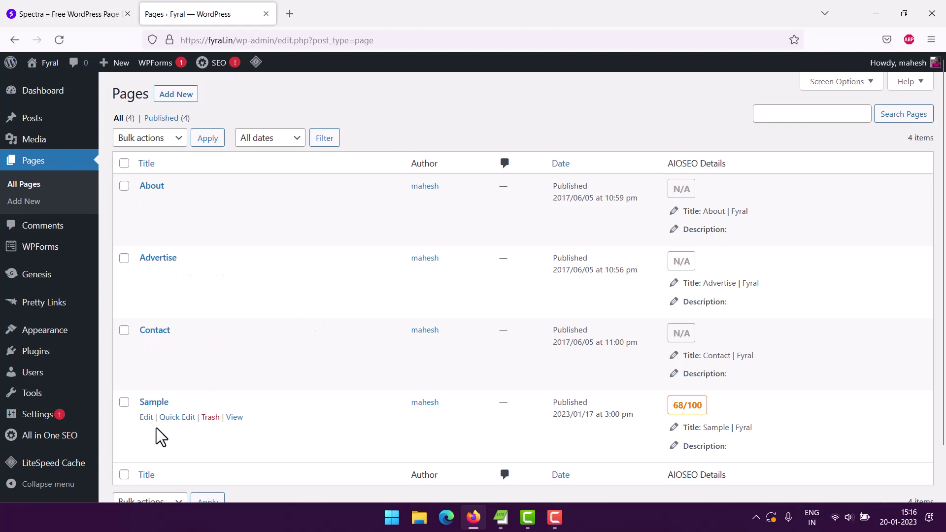
click(147, 418)
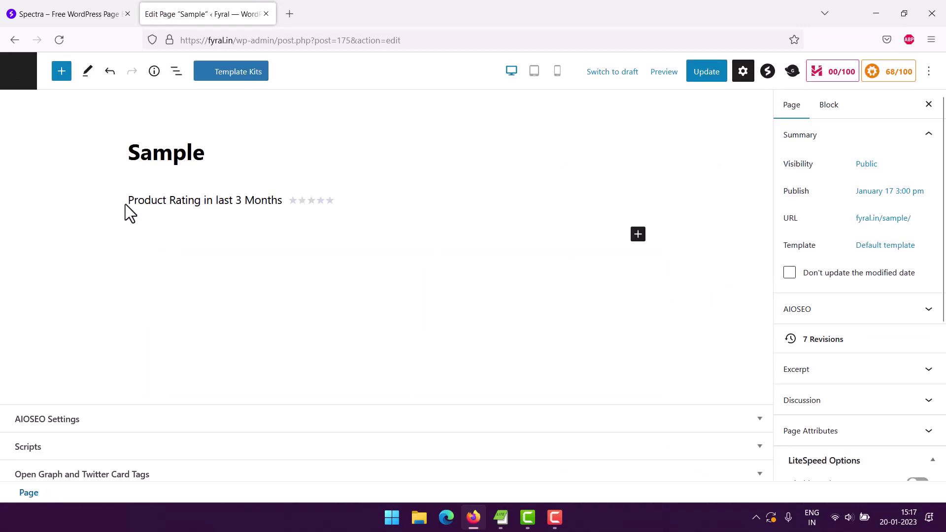
Remove the Star Ratings block, leaving an empty paragraph.
click(181, 199)
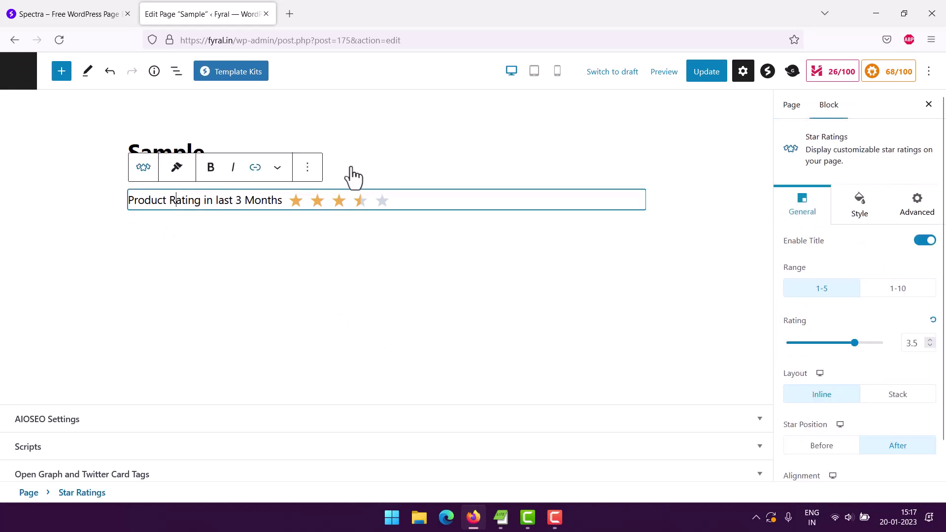
click(307, 167)
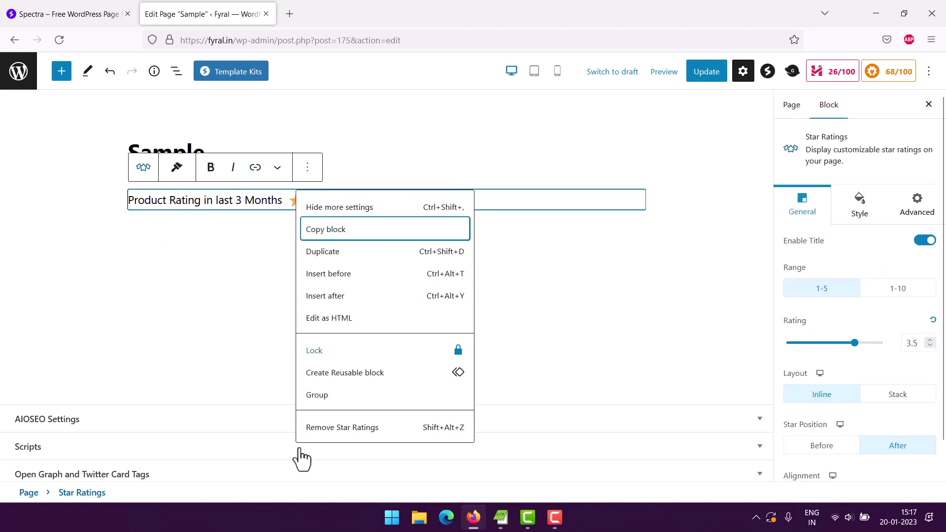
click(296, 427)
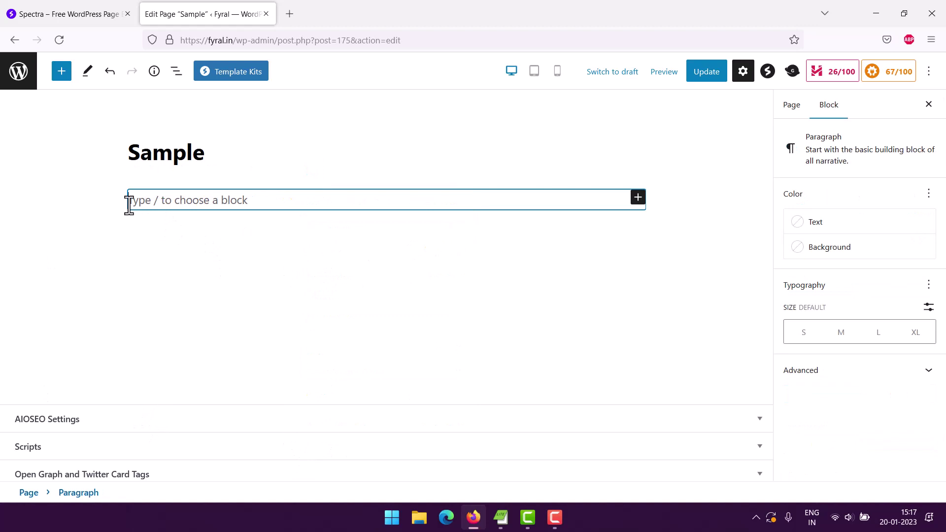
Insert a Spectra Buttons block onto the Sample page from the full block library.
click(638, 198)
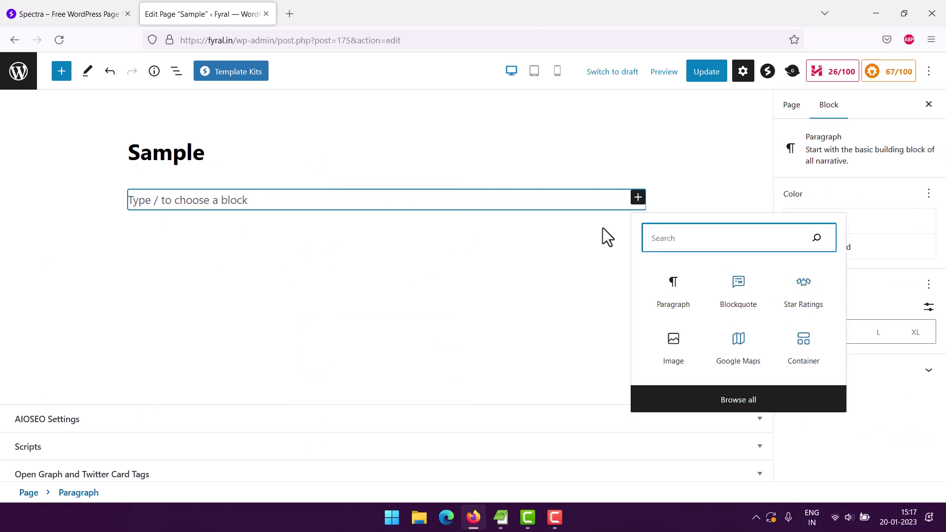
click(744, 408)
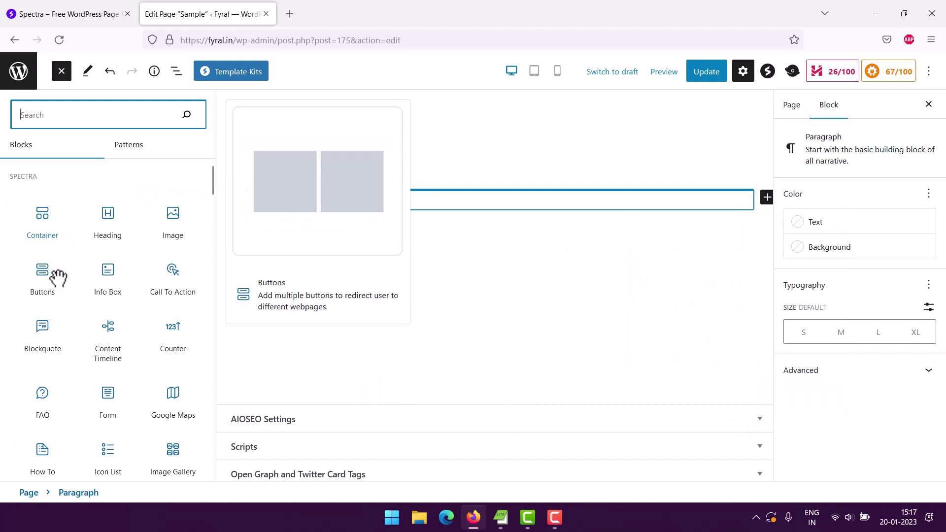
click(43, 282)
drag(43, 281, 570, 275)
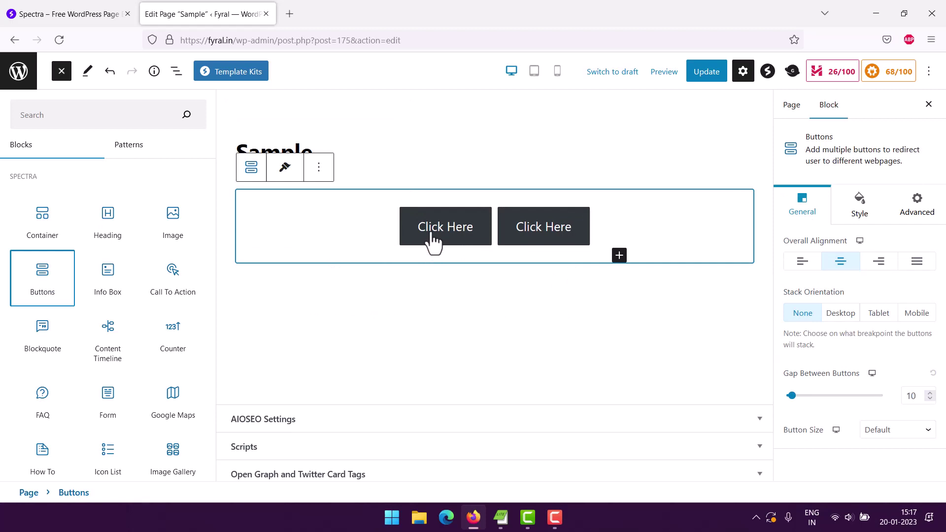
Apply the rounded outline preset to the first button and outline-with-arrow to the second.
click(467, 242)
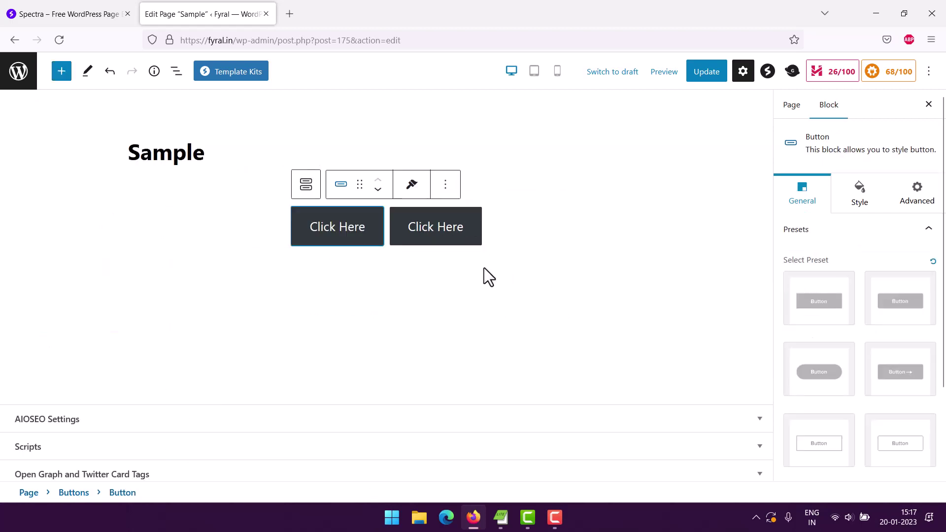
scroll(919, 321, down, 2)
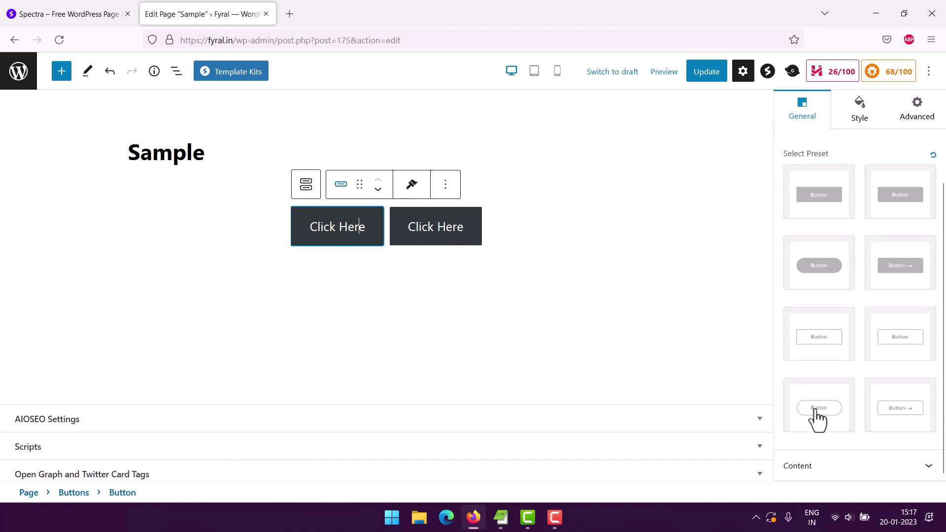
click(831, 413)
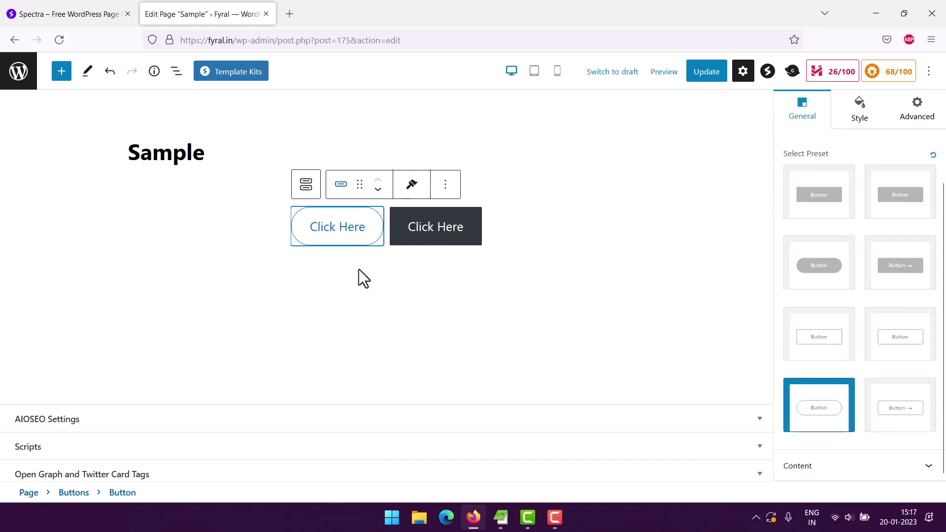
click(474, 229)
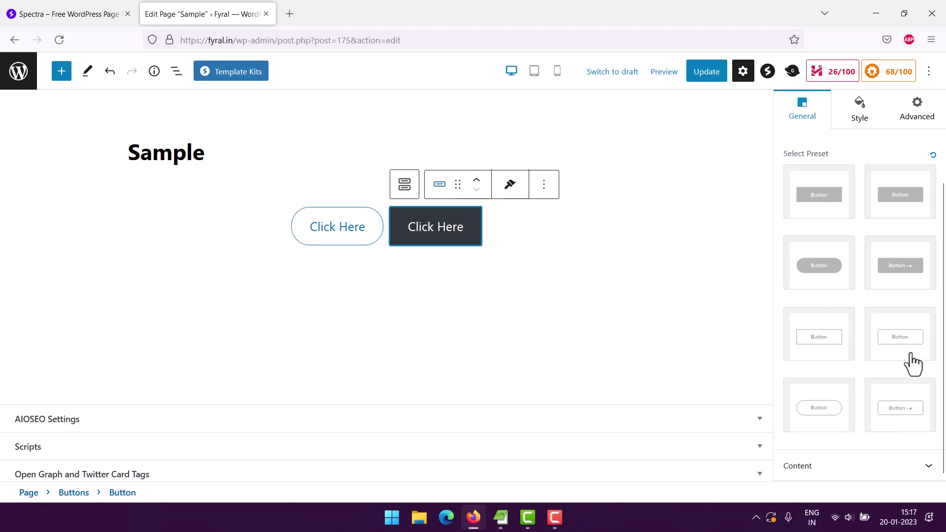
click(896, 404)
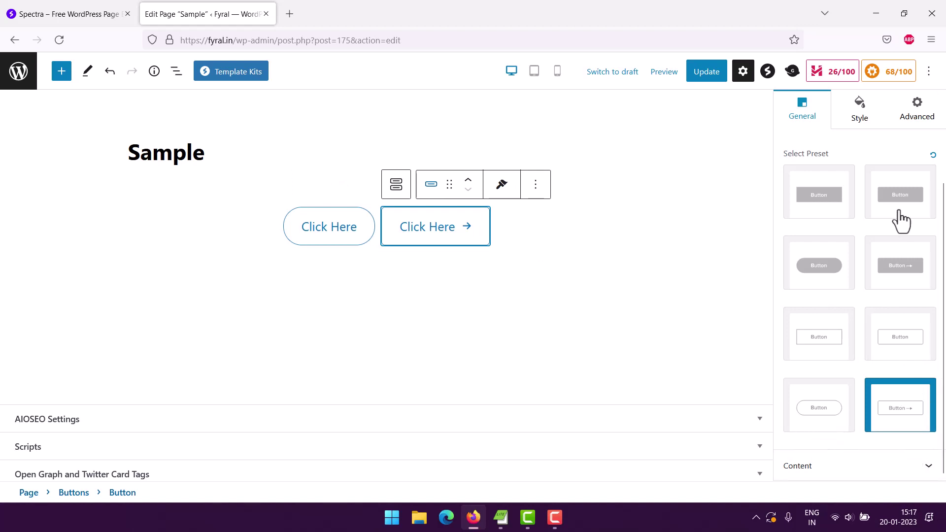
Browse the arrow button's Style panel text and icon sections, then expand Background.
click(859, 114)
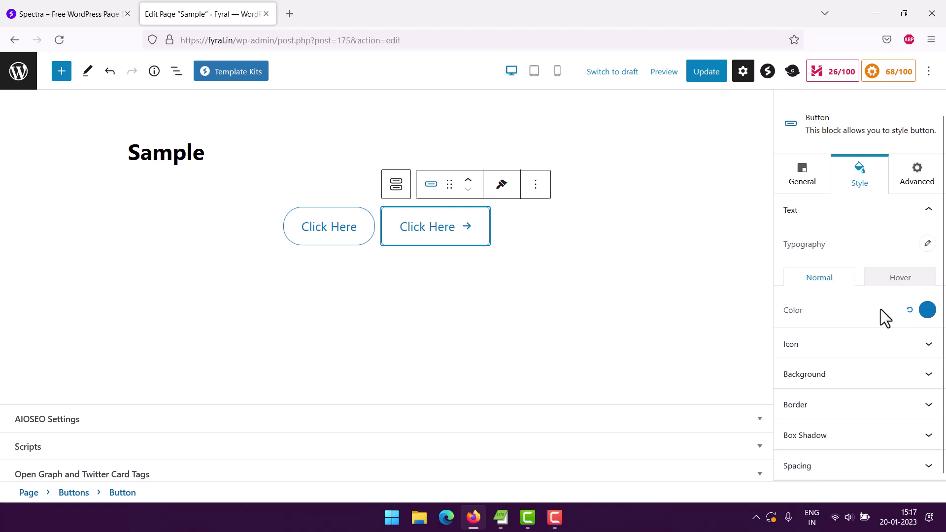
click(891, 375)
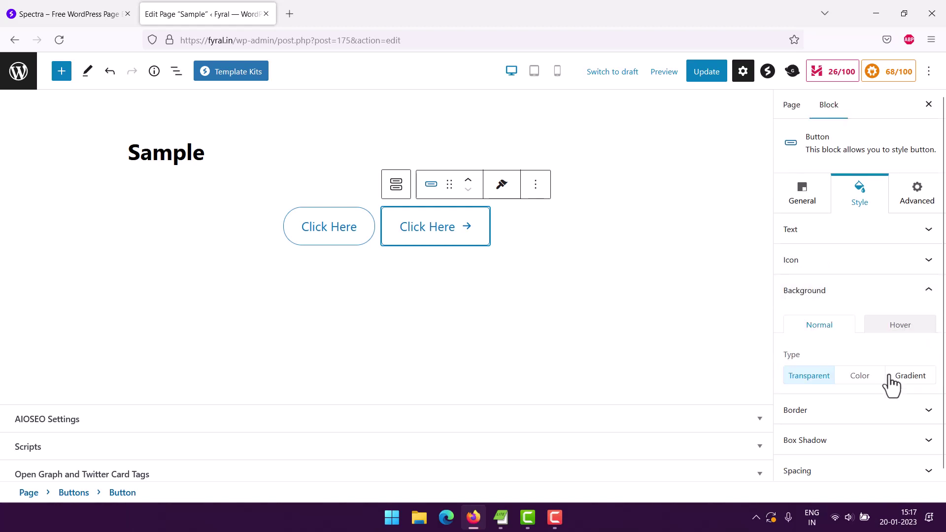
click(849, 290)
click(811, 232)
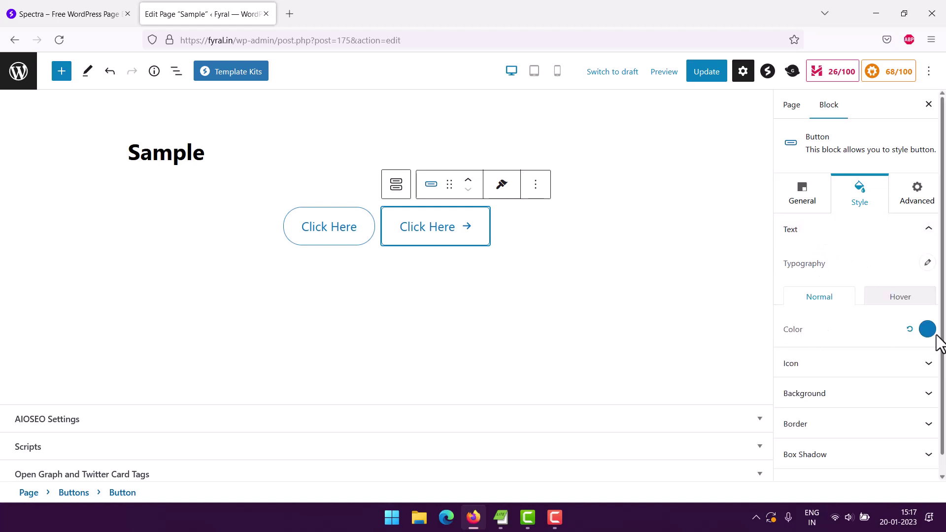
click(864, 365)
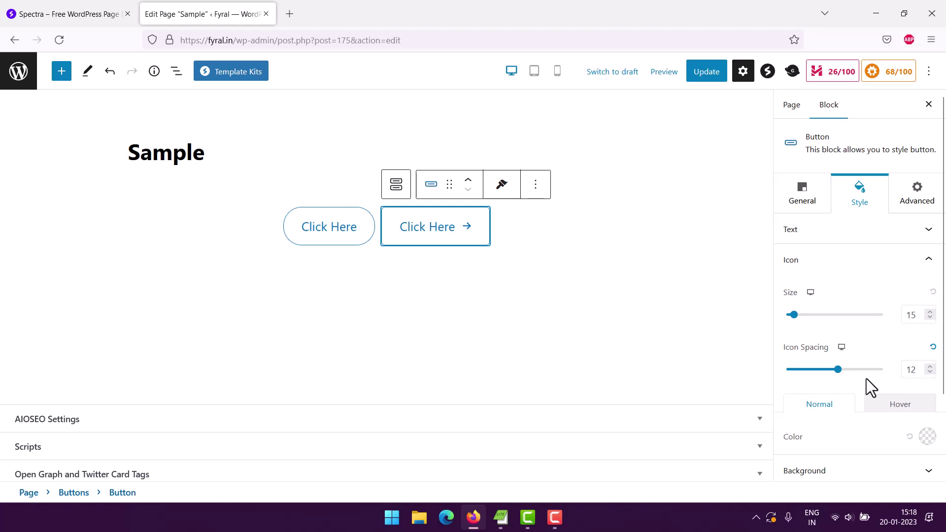
scroll(902, 411, down, 2)
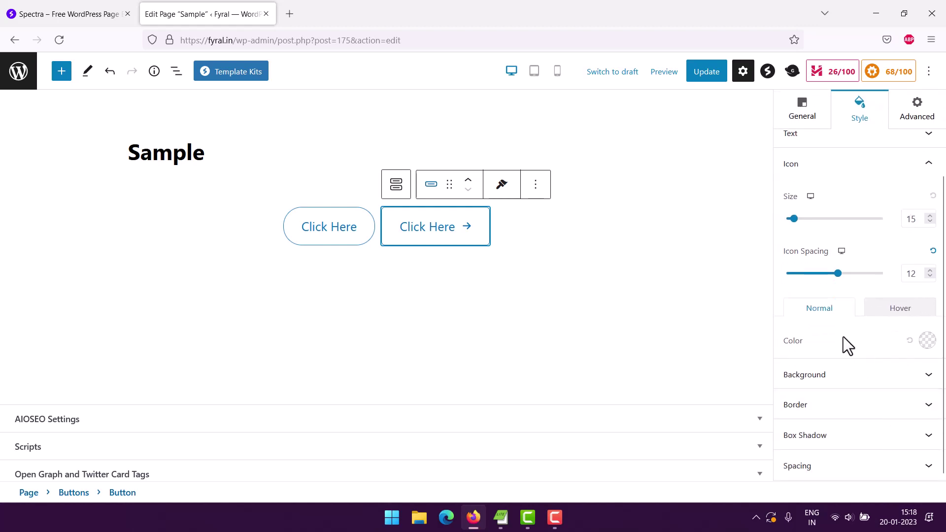
click(826, 379)
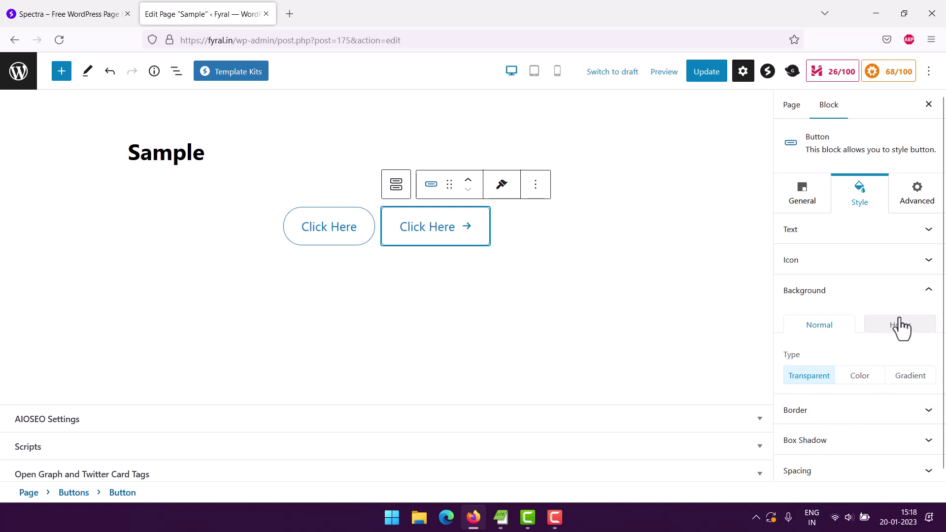
Give the arrow button a solid orange background that turns yellow on hover.
click(866, 385)
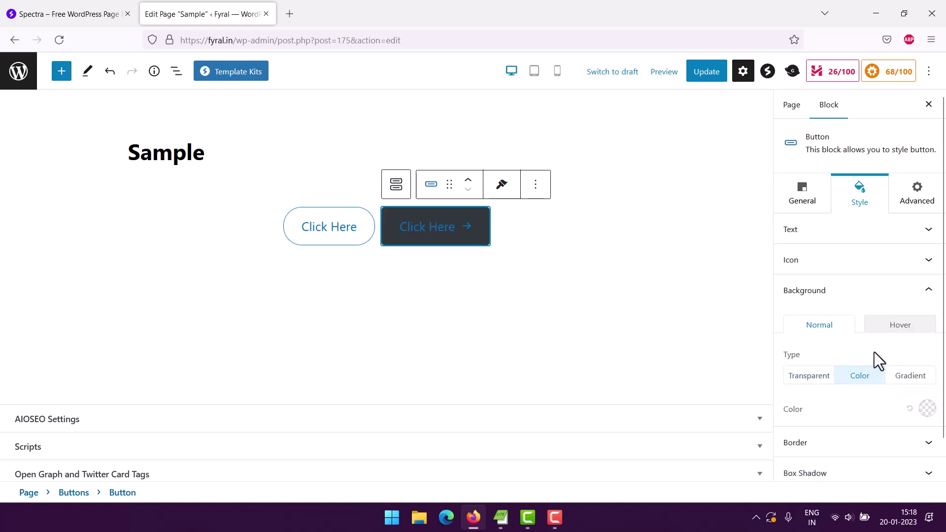
click(927, 408)
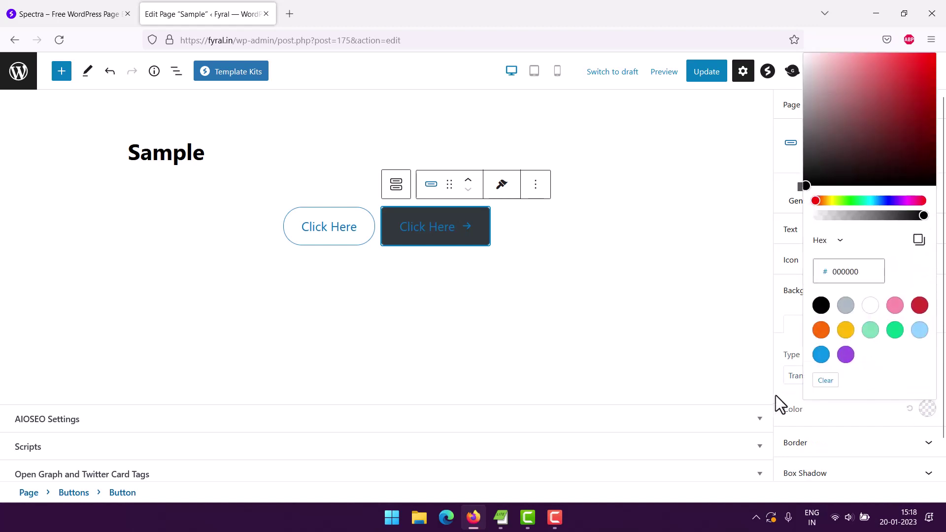
click(821, 330)
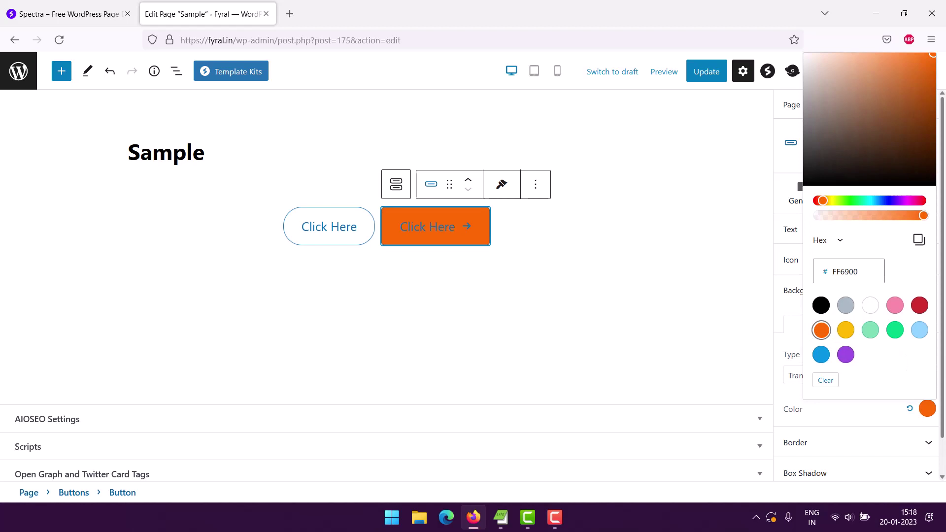
click(784, 394)
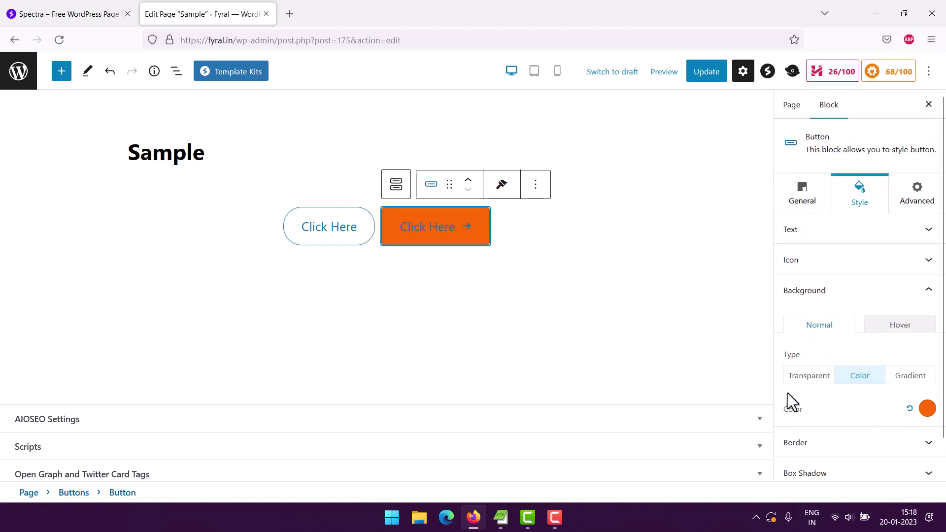
click(894, 326)
click(927, 409)
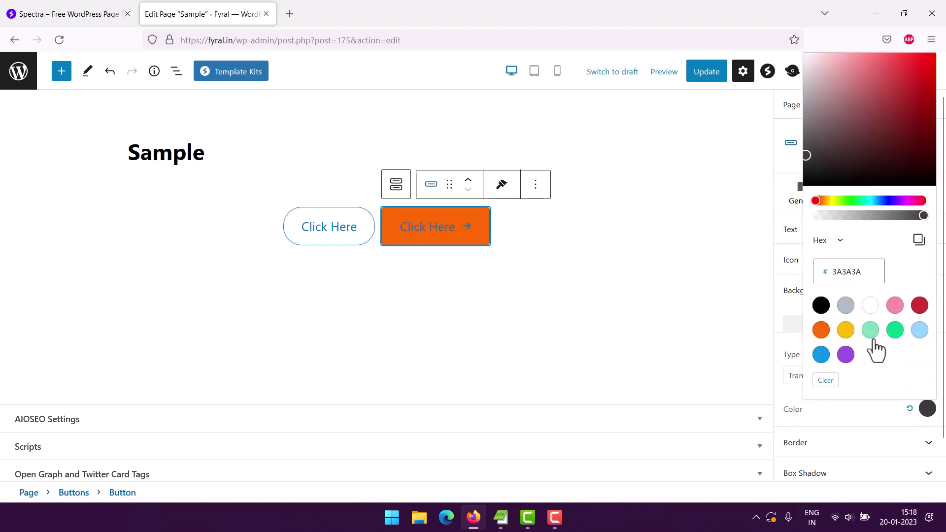
click(845, 330)
click(796, 392)
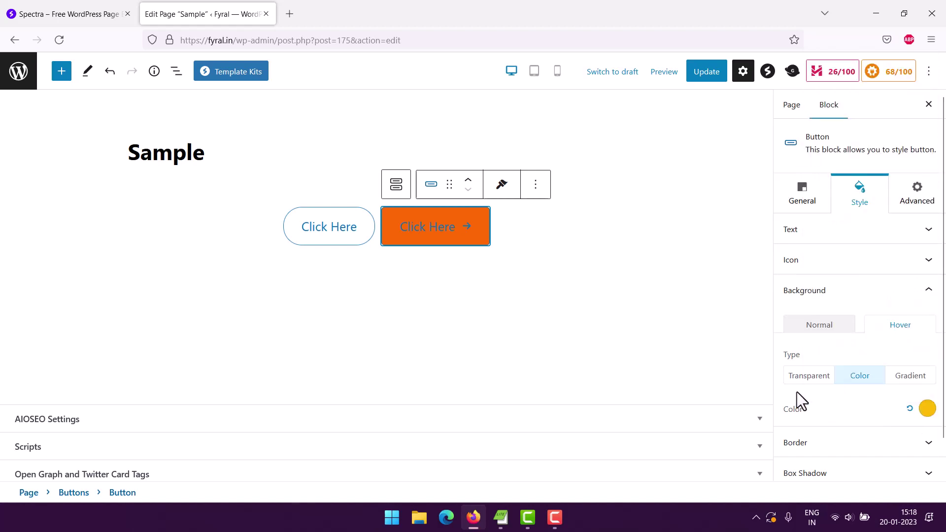
Make the arrow button's text white and deselect it to preview.
click(812, 231)
click(927, 329)
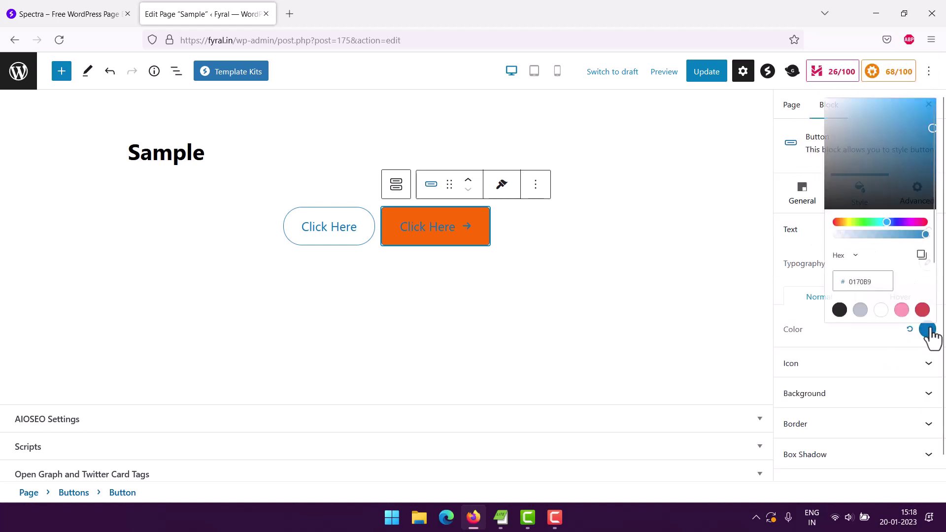
click(870, 304)
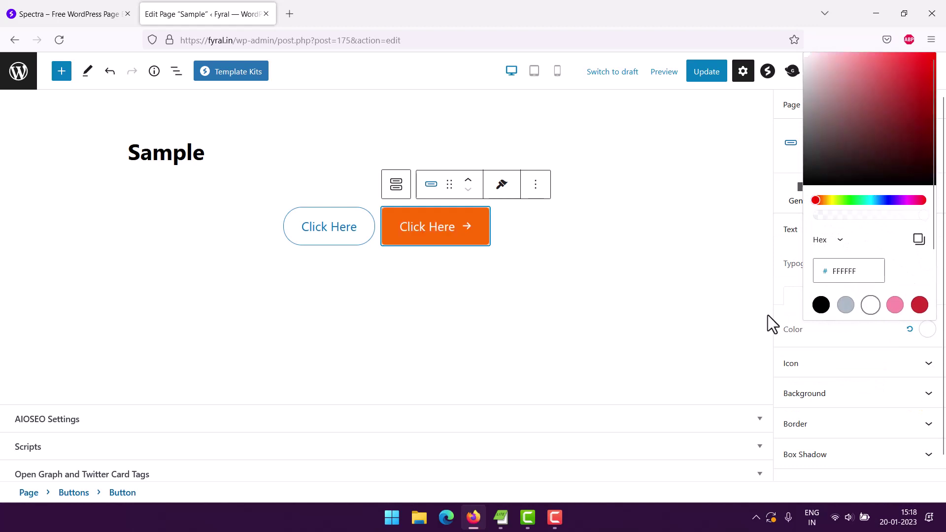
click(784, 307)
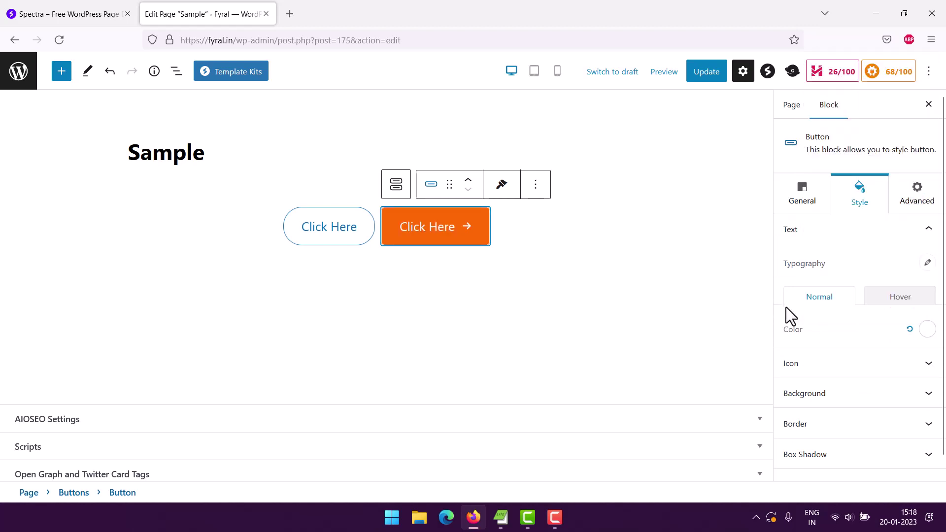
click(885, 299)
click(652, 292)
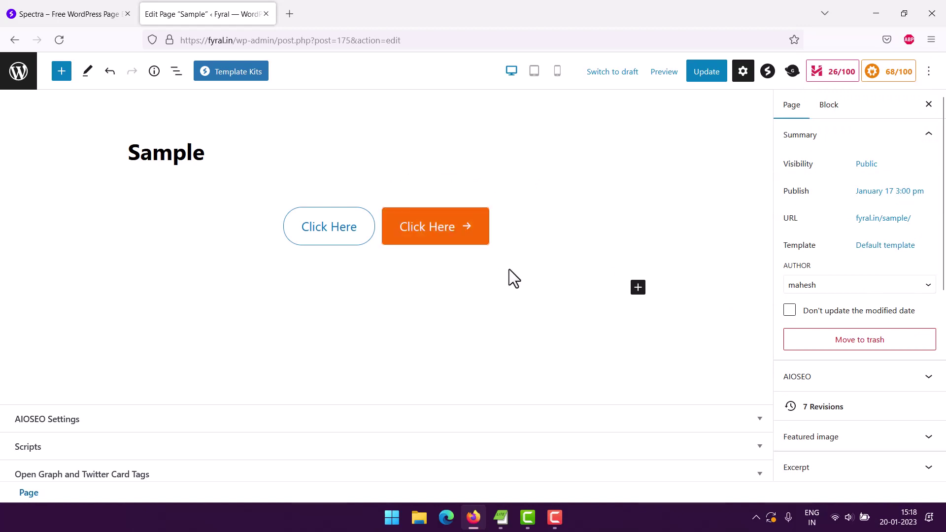
Switch the left pill button's background to a blue-to-purple gradient.
click(266, 233)
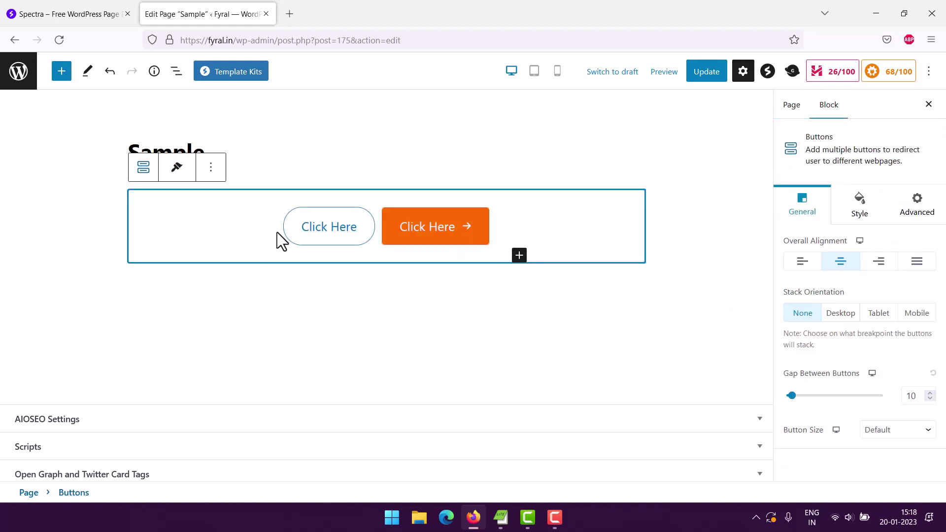
click(303, 236)
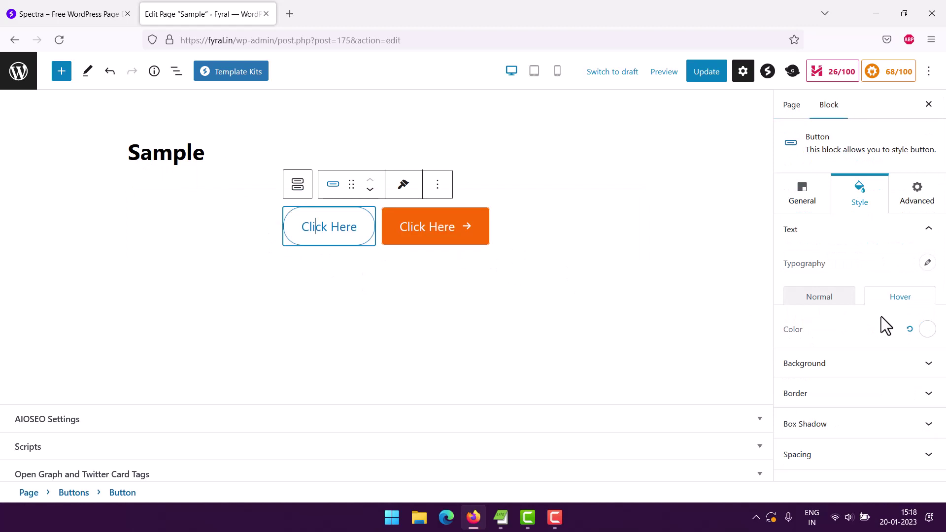
click(931, 367)
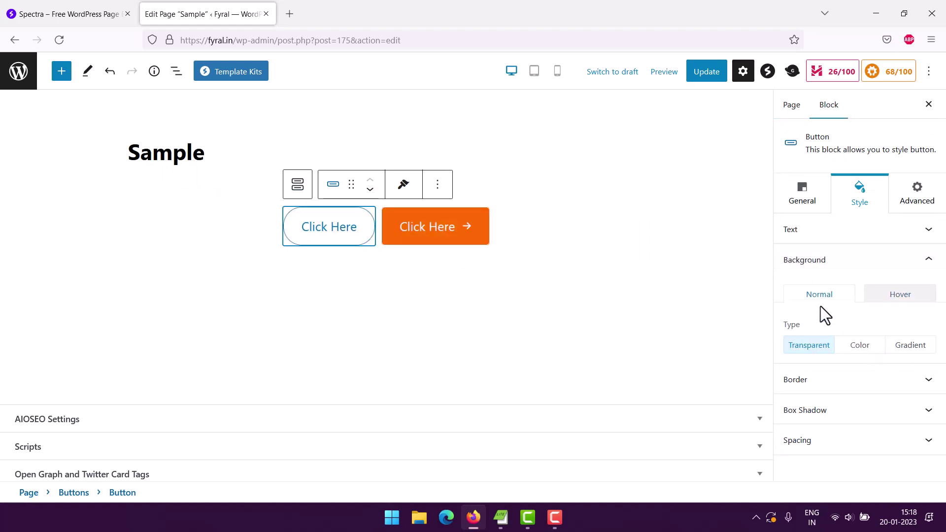
click(855, 347)
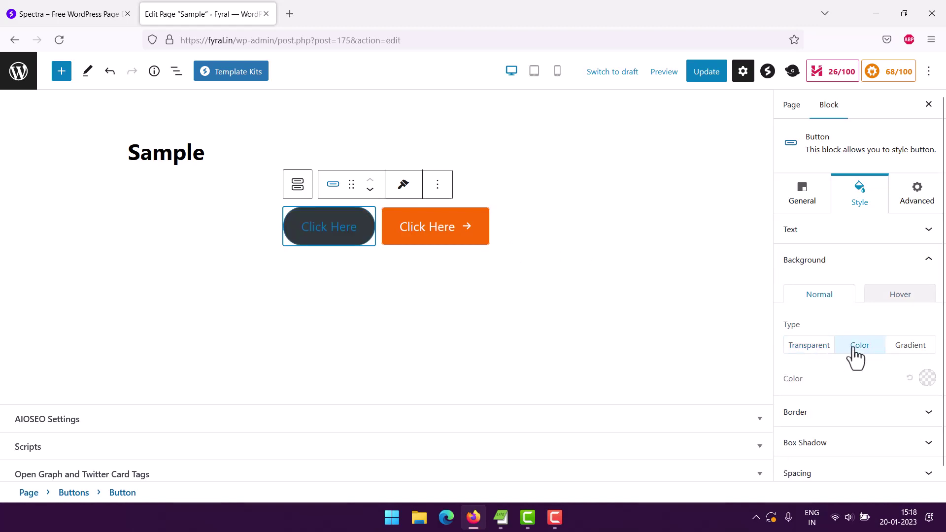
click(911, 348)
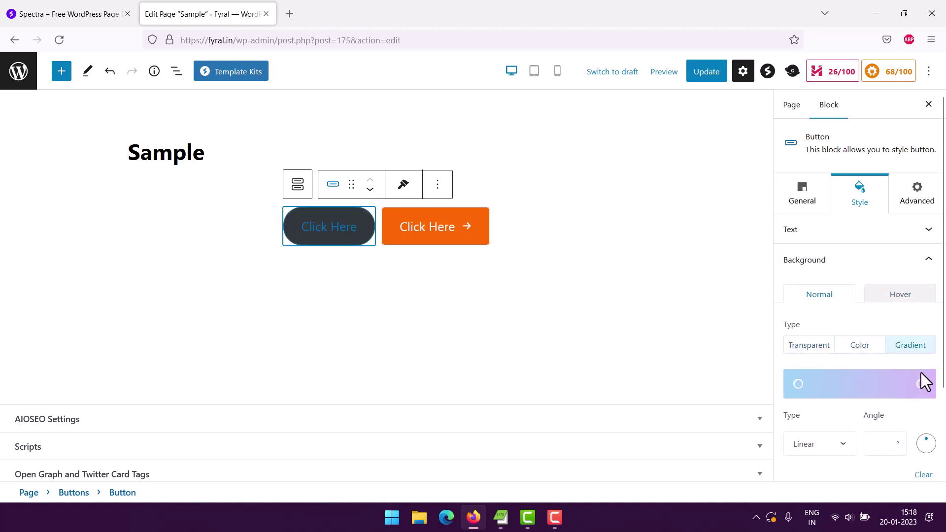
click(860, 386)
click(862, 405)
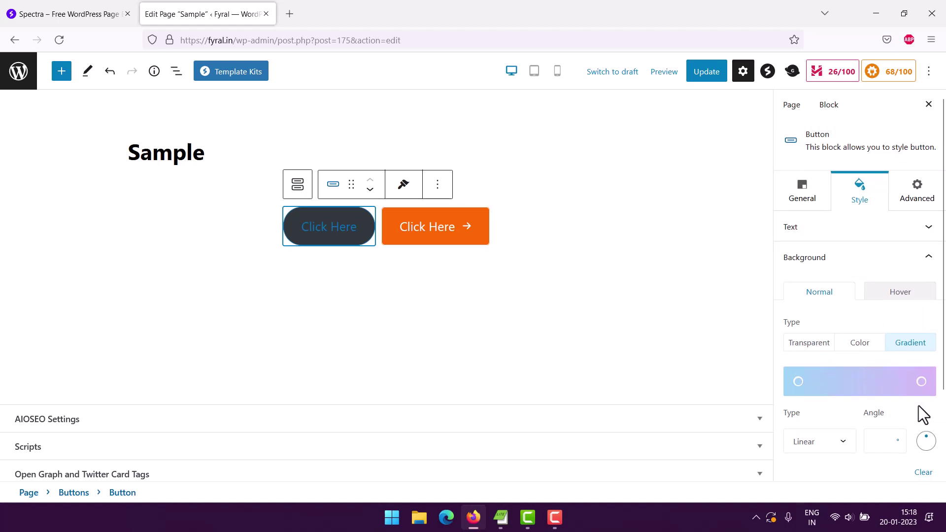
Try a radial gradient type, then set it back to linear at 90°.
scroll(872, 397, down, 2)
click(838, 344)
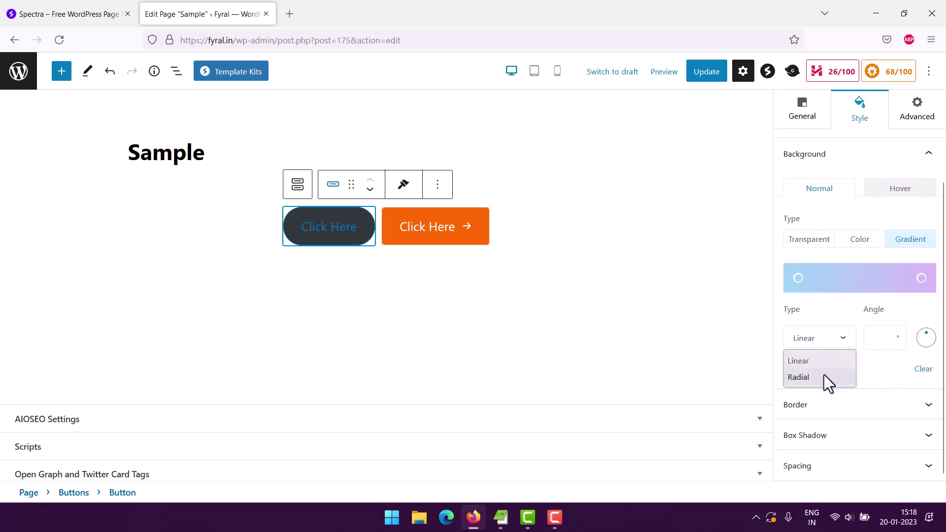
click(804, 377)
click(830, 347)
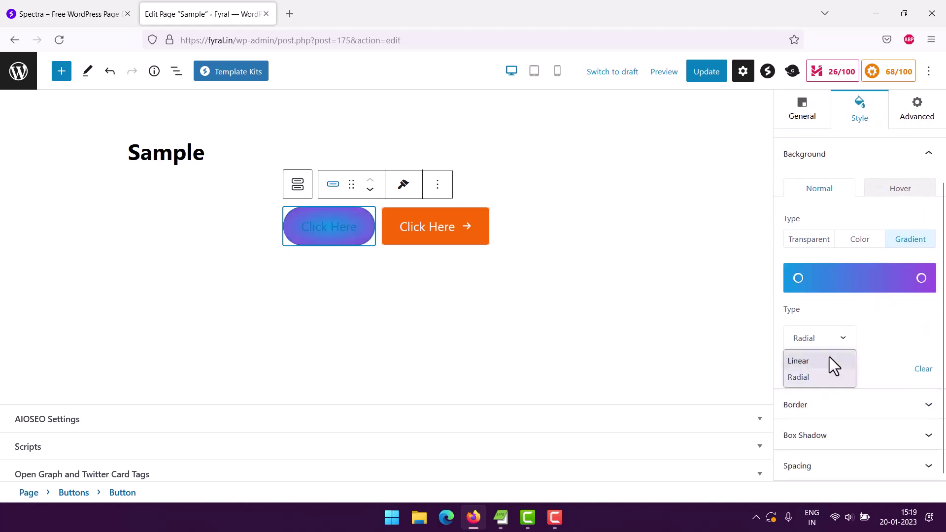
click(830, 358)
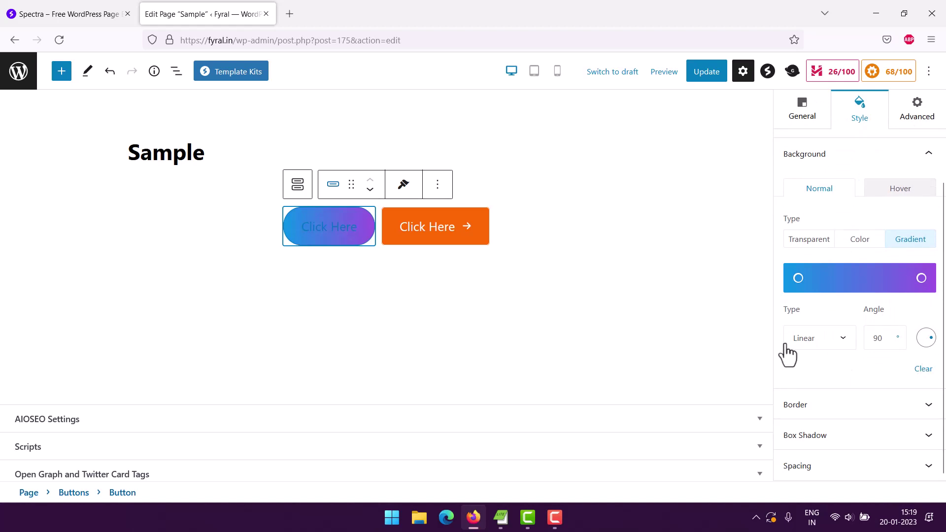
scroll(840, 204, up, 2)
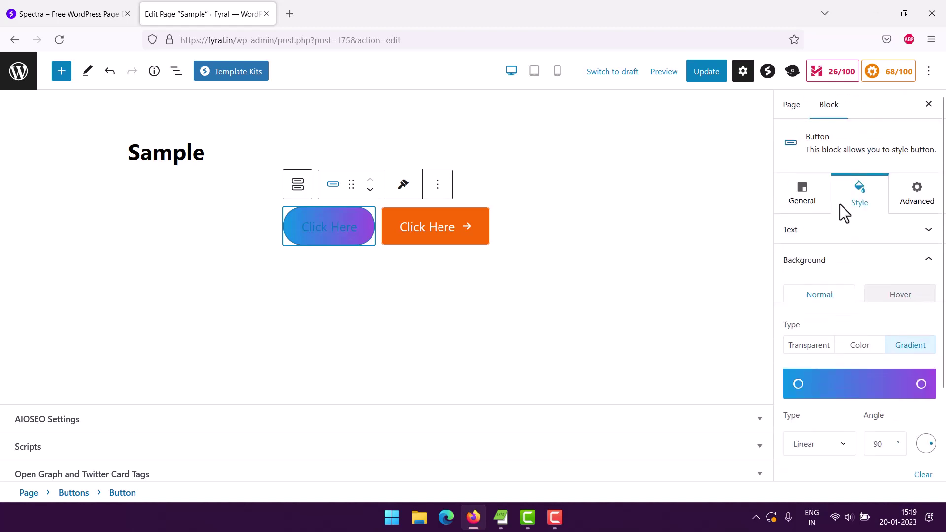
Make the gradient pill button's text white.
click(827, 239)
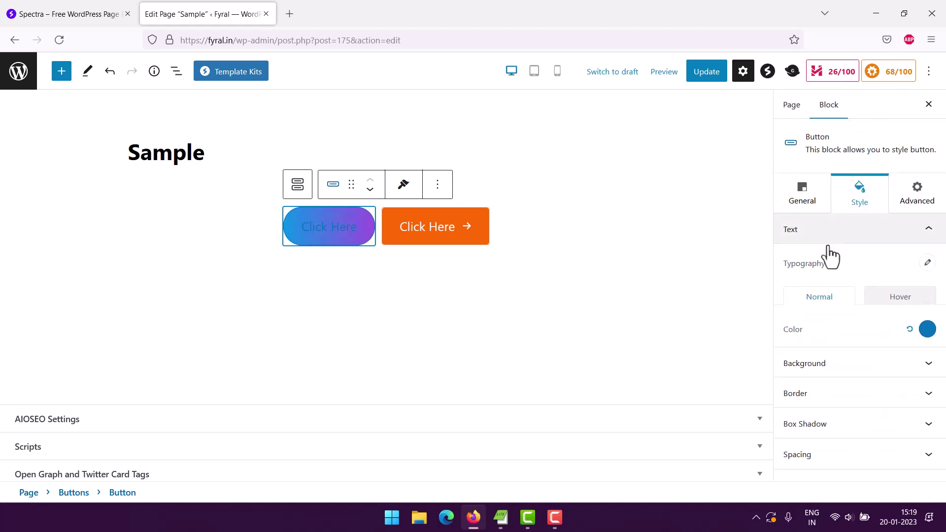
click(927, 329)
click(870, 305)
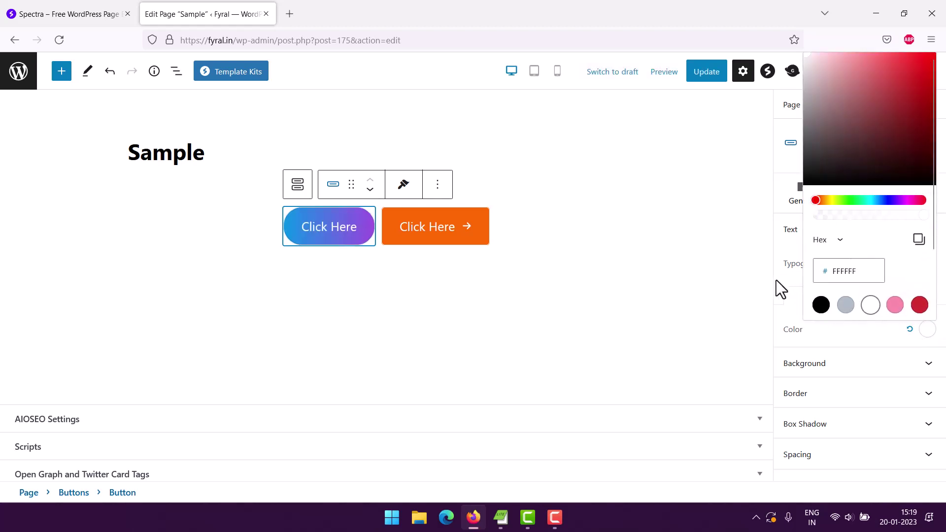
click(776, 281)
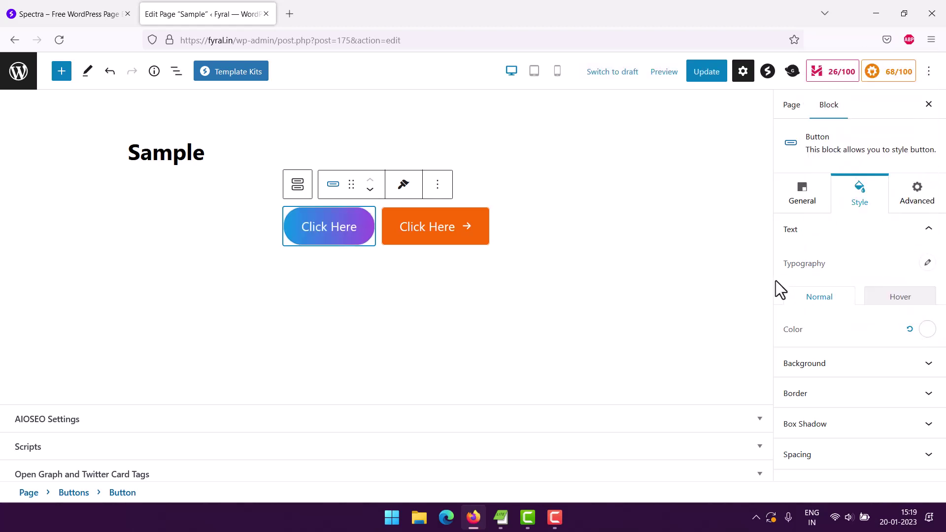
Set the pill button's hover background to solid white.
click(830, 368)
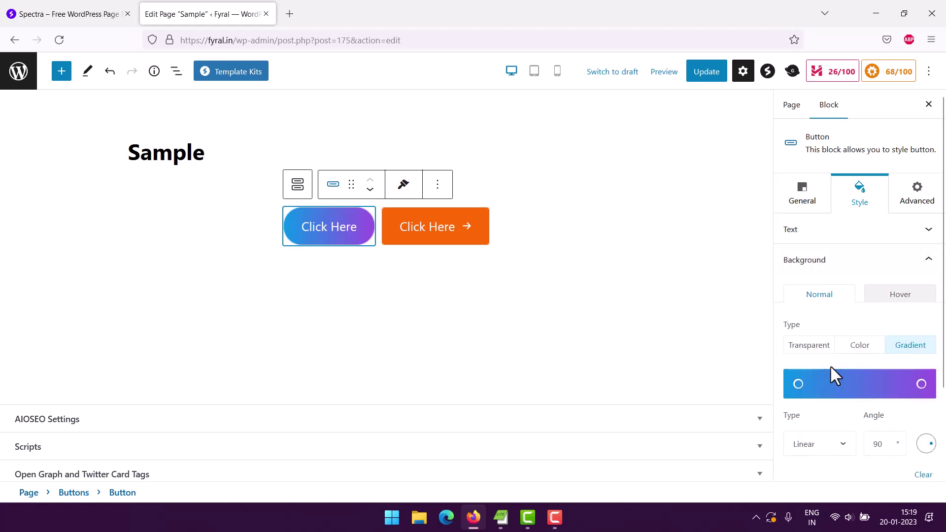
click(902, 296)
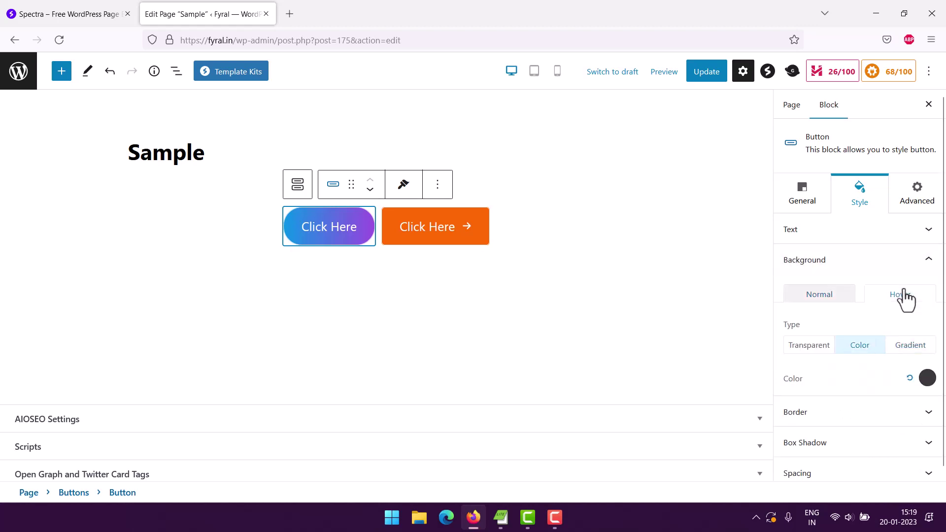
click(928, 380)
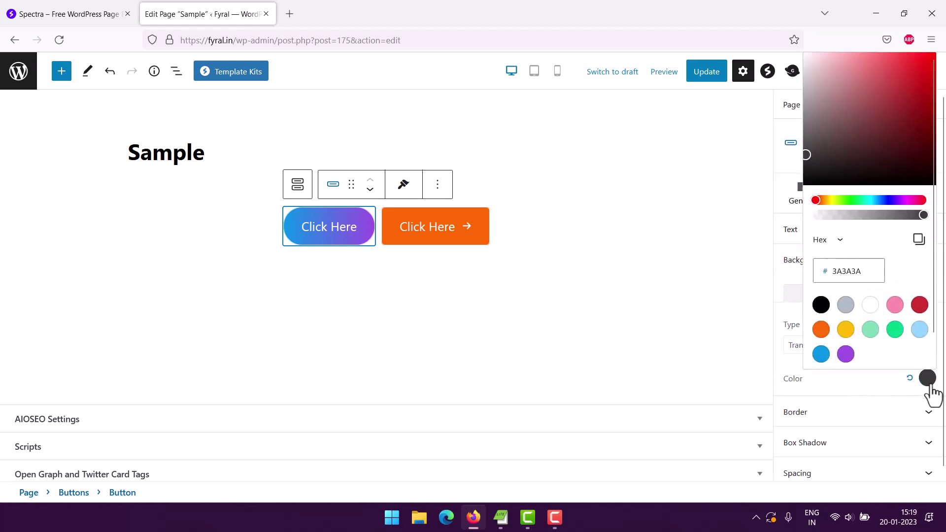
click(871, 307)
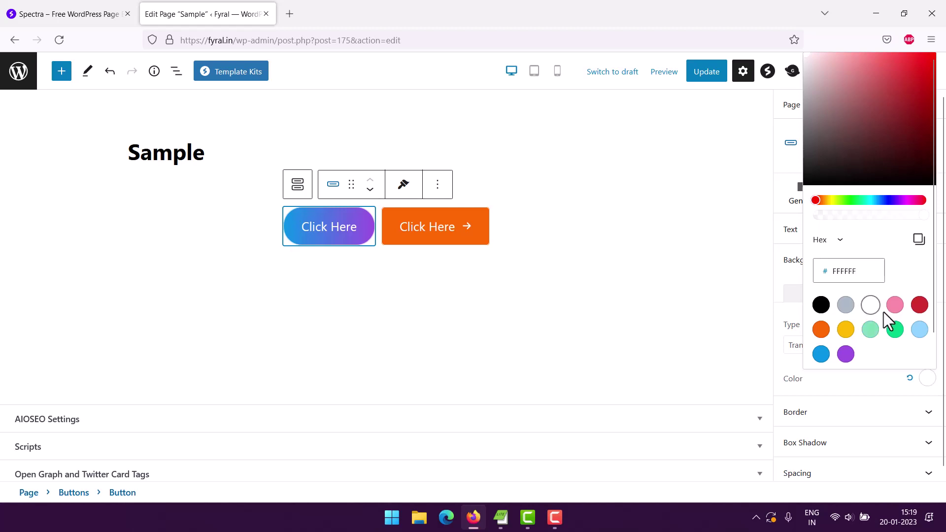
click(783, 319)
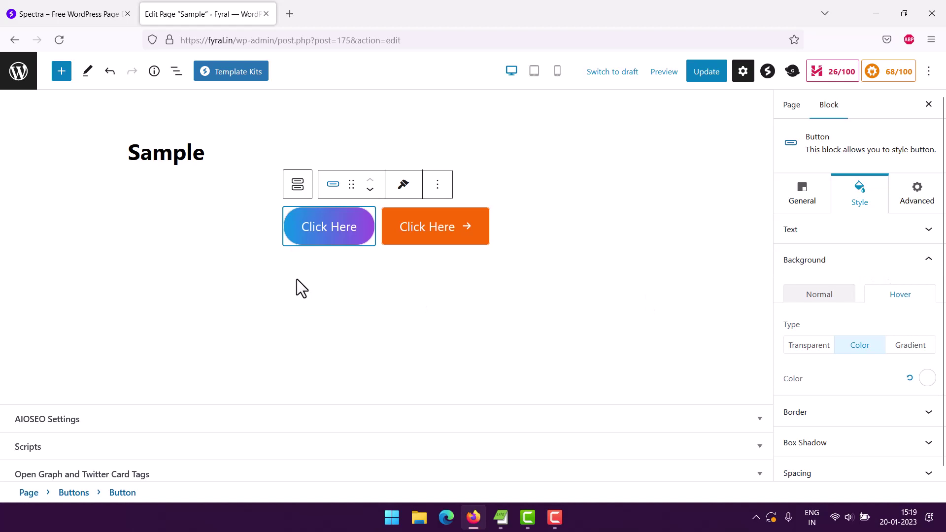
Change the pill button's hover background to a pale blue-to-lilac linear gradient.
click(246, 274)
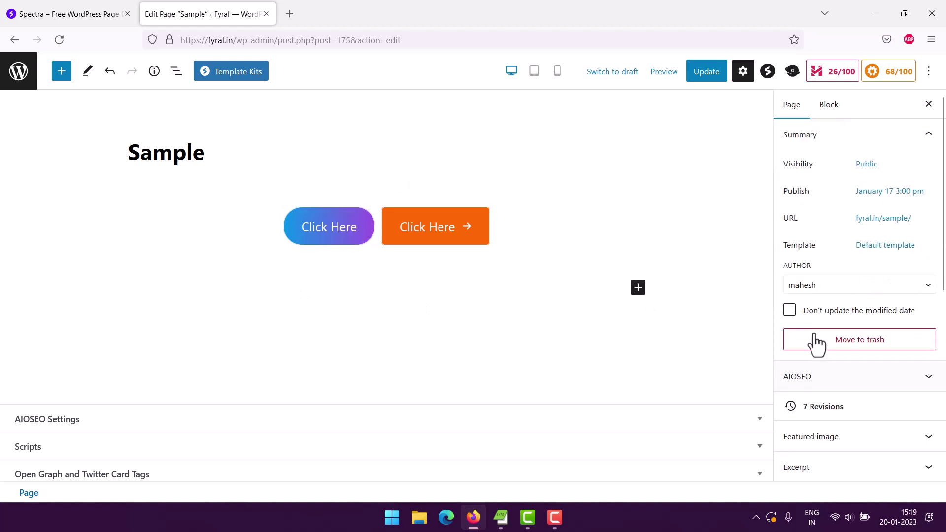
click(341, 229)
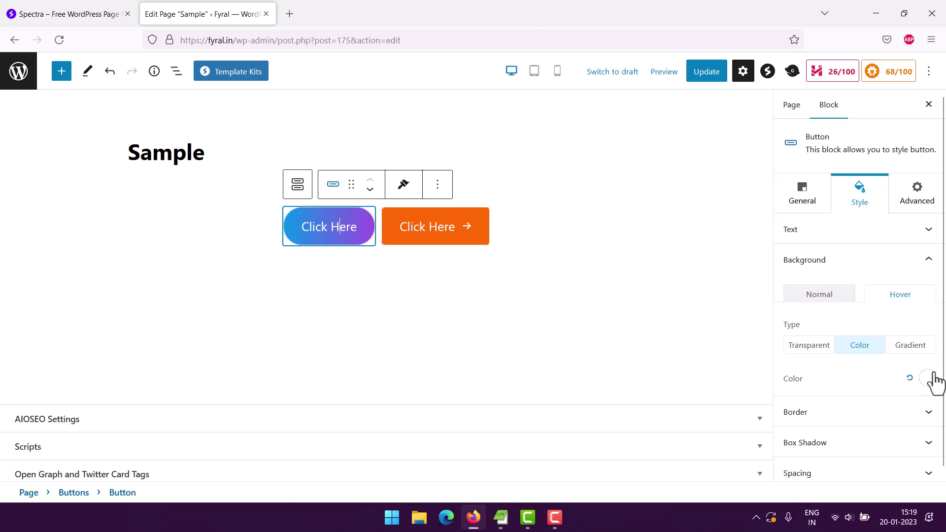
click(911, 345)
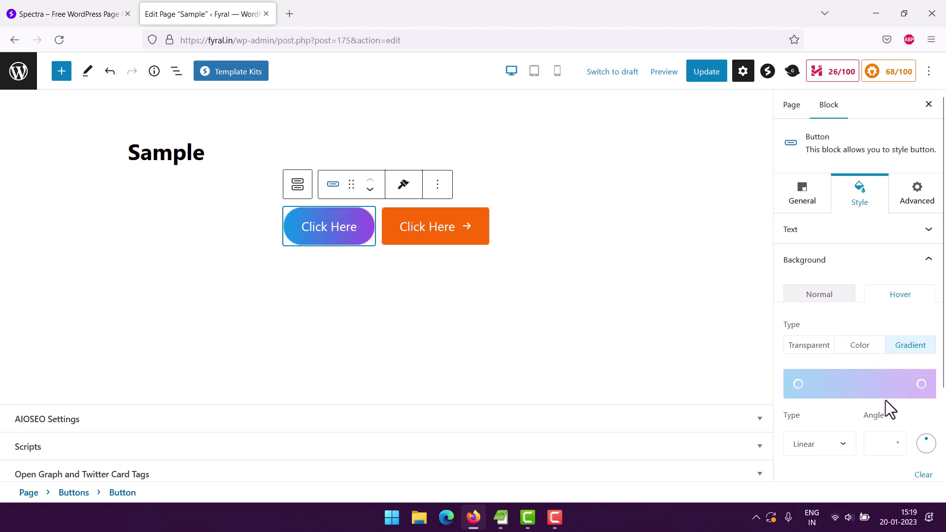
click(889, 385)
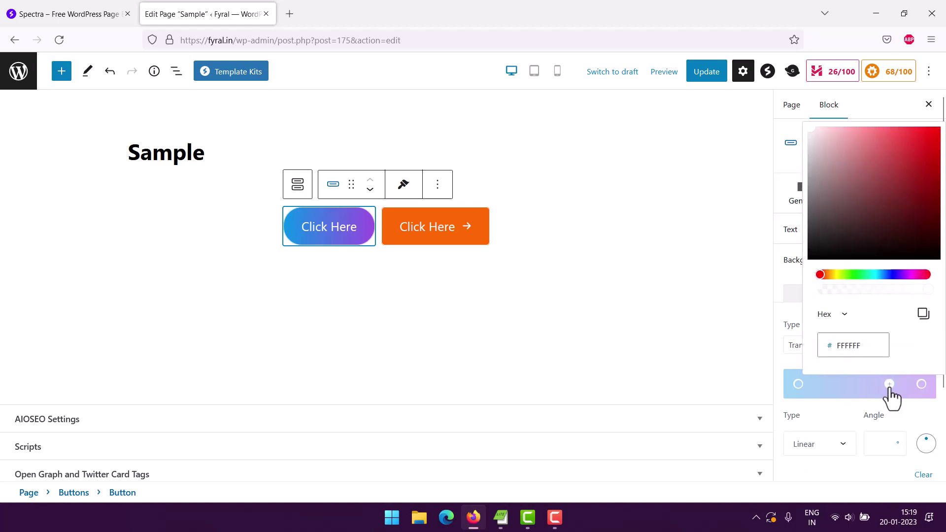
click(889, 406)
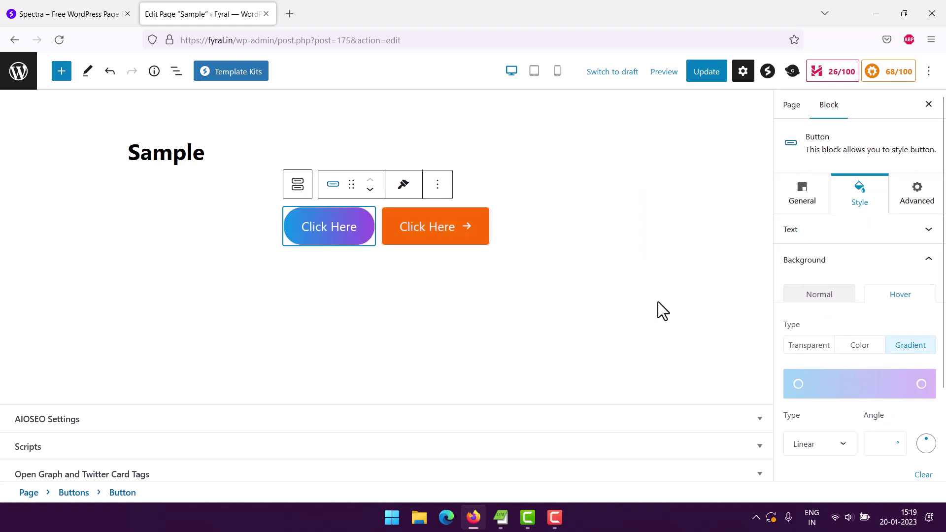
click(812, 384)
click(812, 384)
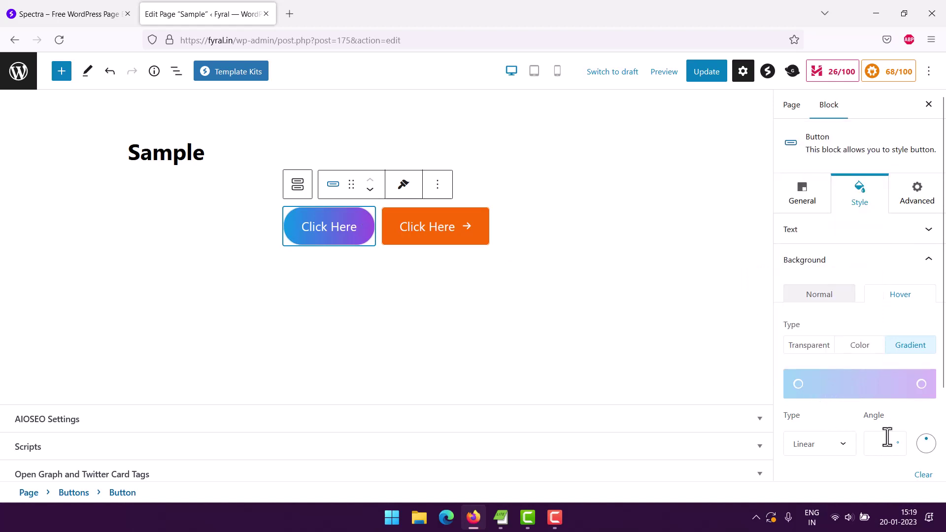
scroll(887, 436, down, 2)
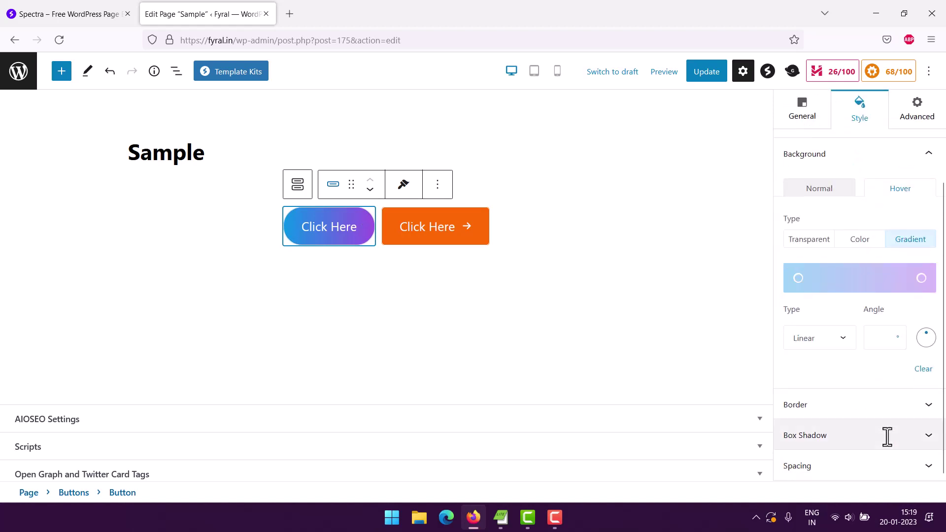
click(361, 289)
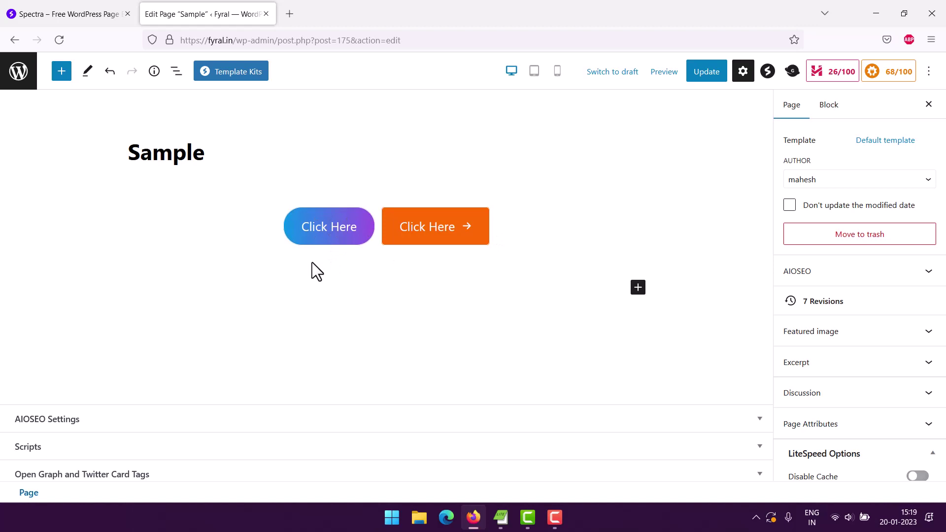
Update the Sample page and view it live in a new tab.
click(709, 75)
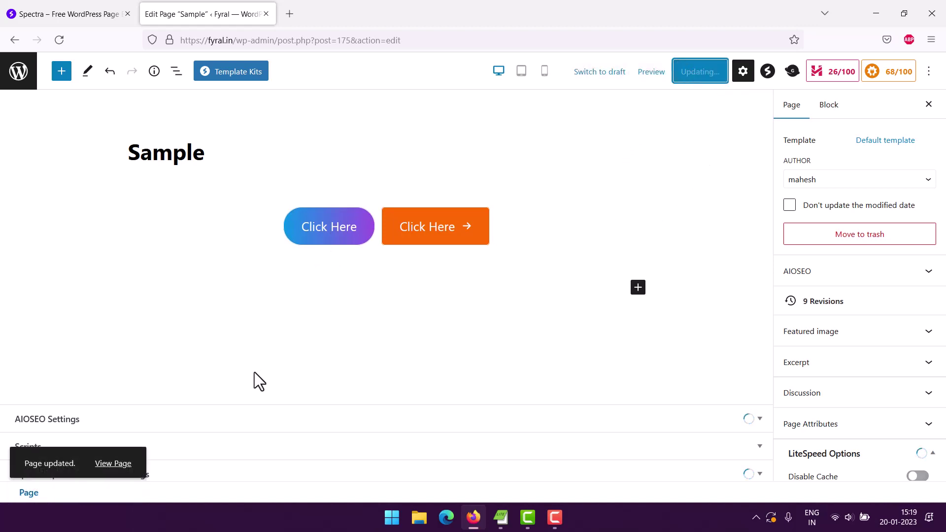
right_click(128, 471)
click(151, 274)
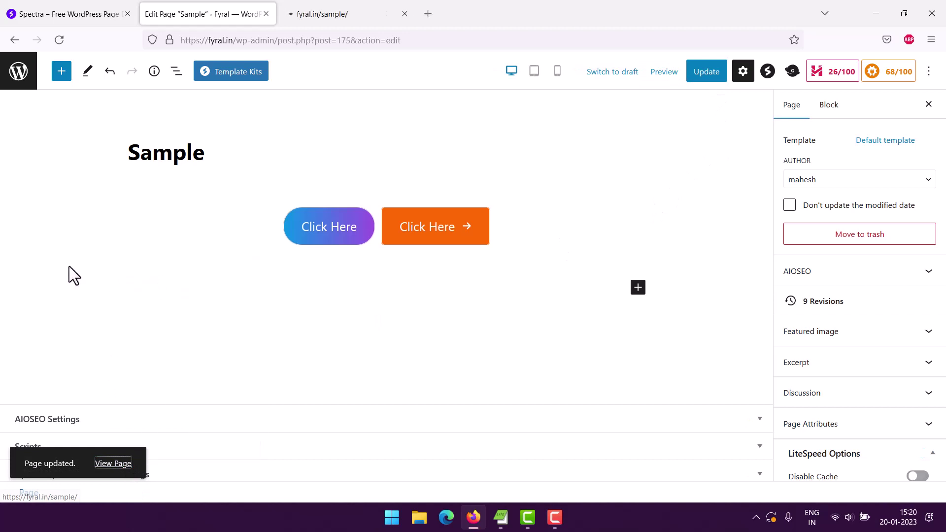
click(354, 1)
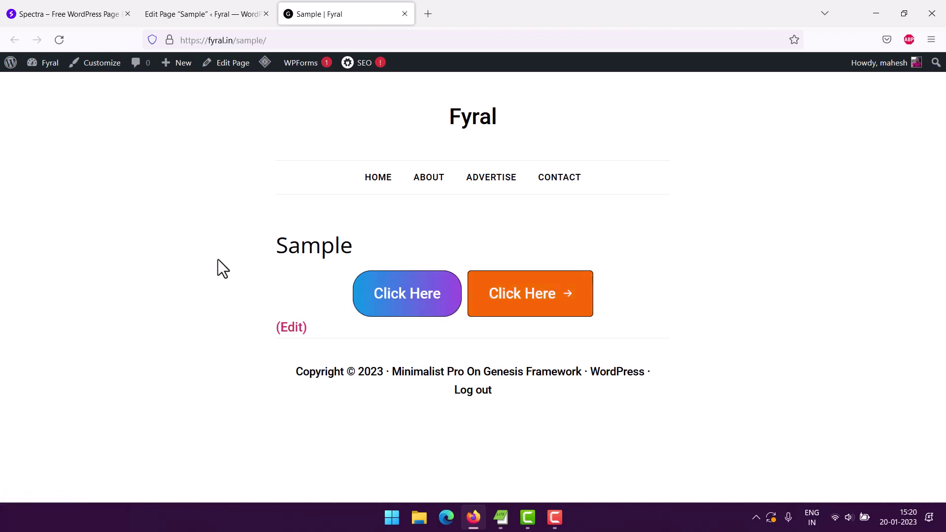
Return from the live page to the Sample page in the block editor.
click(166, 9)
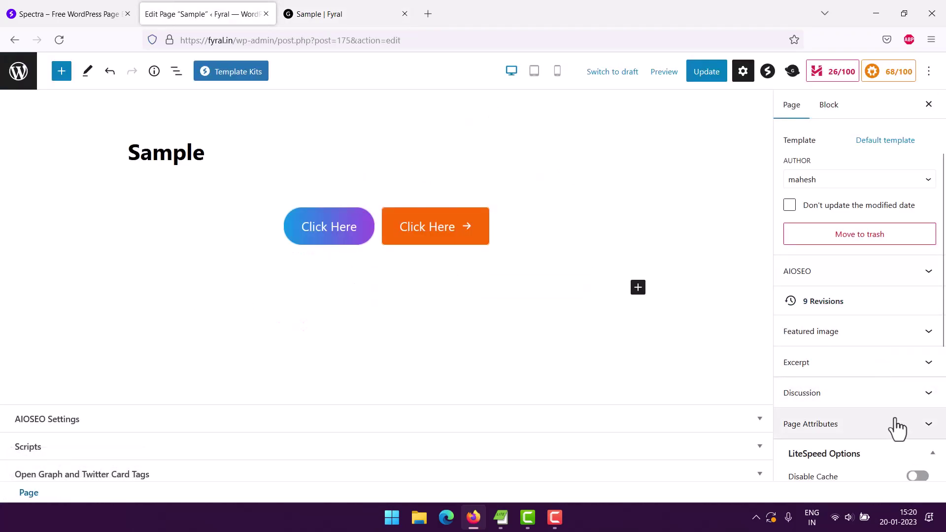
scroll(917, 366, down, 2)
scroll(918, 365, down, 3)
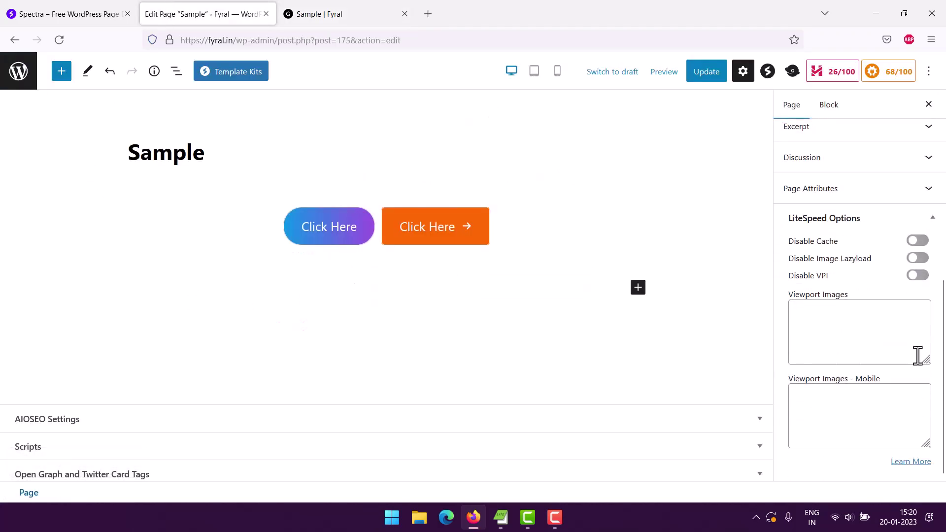
scroll(918, 356, up, 6)
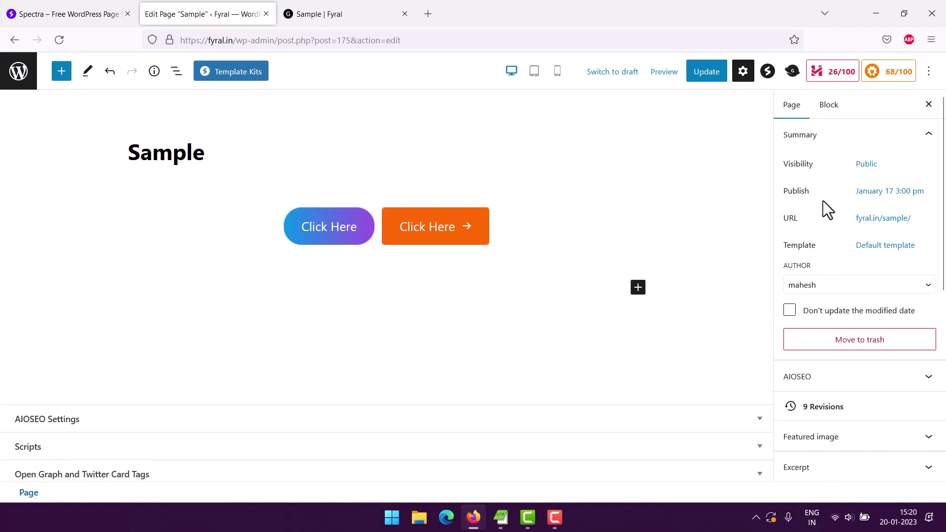
Select the orange Click Here arrow button to show its block settings.
click(830, 106)
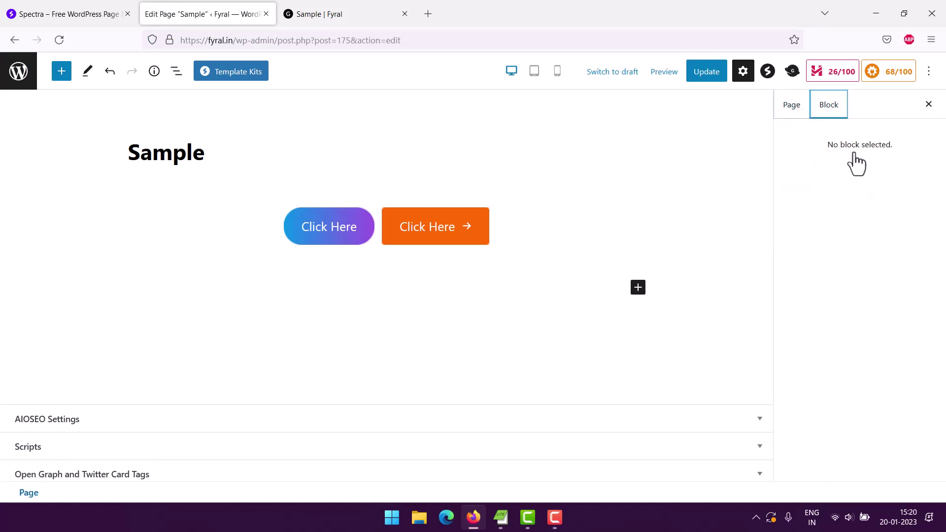
click(744, 281)
click(456, 238)
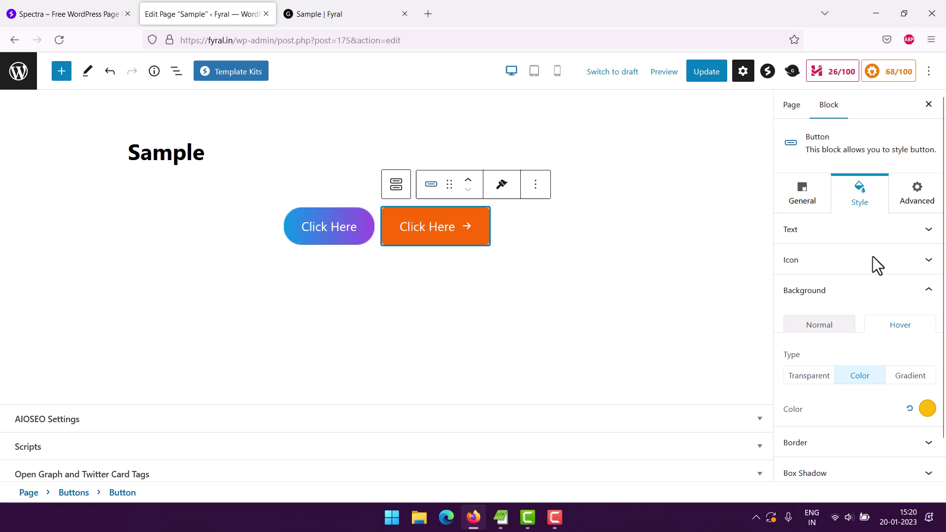
scroll(900, 283, down, 1)
scroll(894, 272, up, 1)
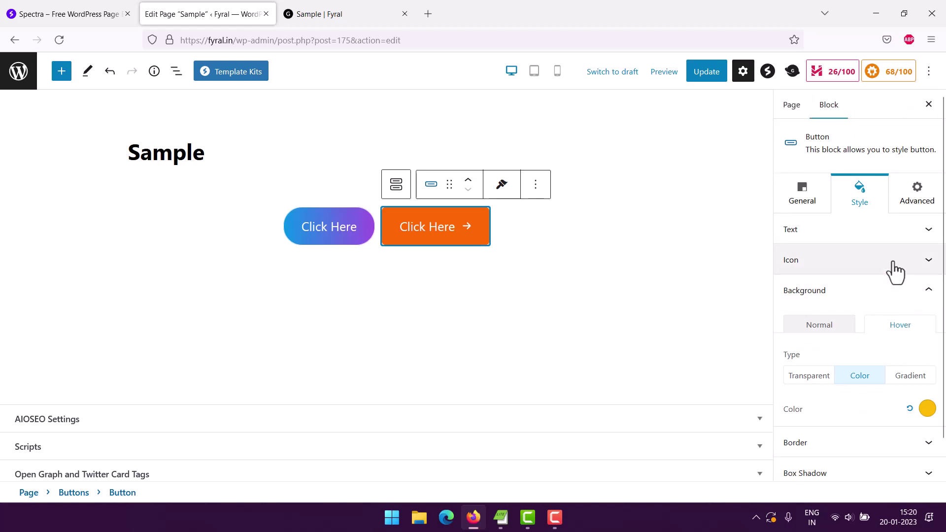